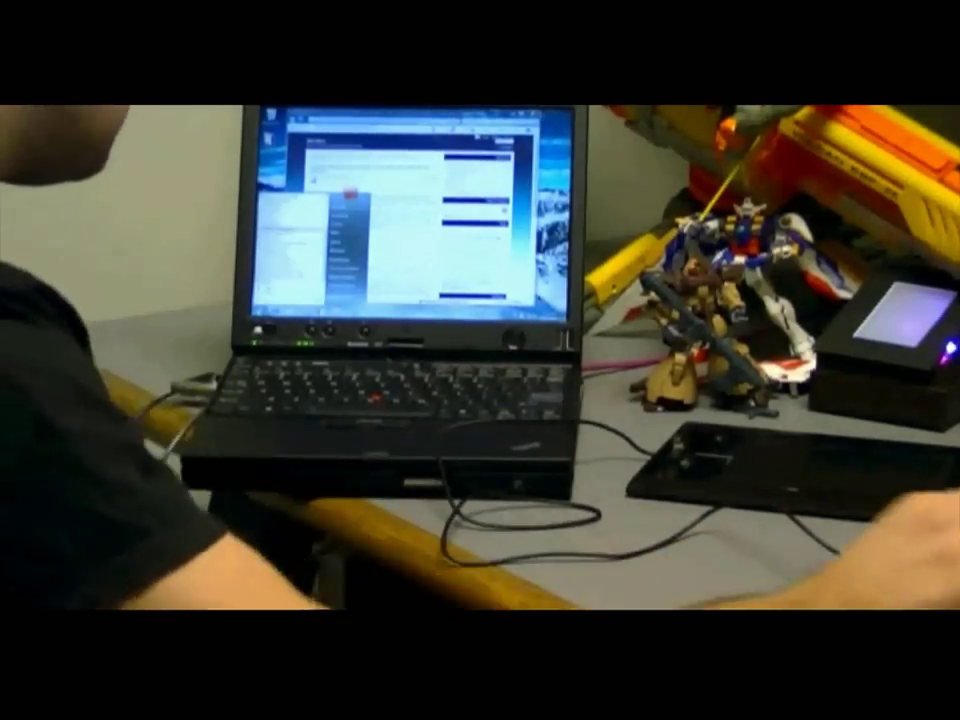
{"action": "left_click", "coordinate": [382, 250]}
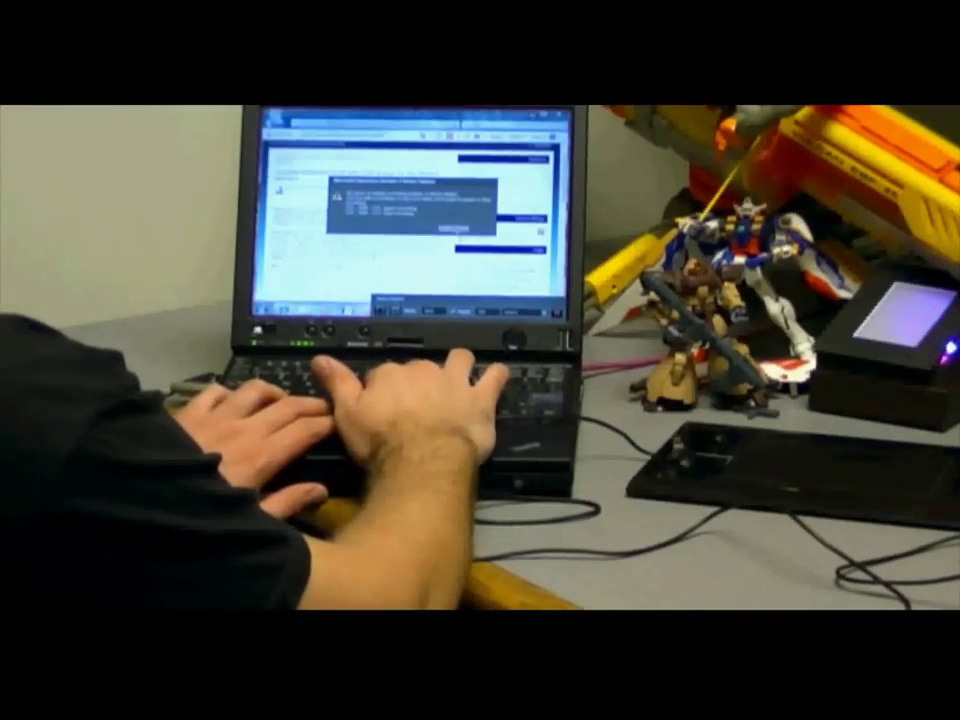
{"action": "left_click", "coordinate": [456, 230]}
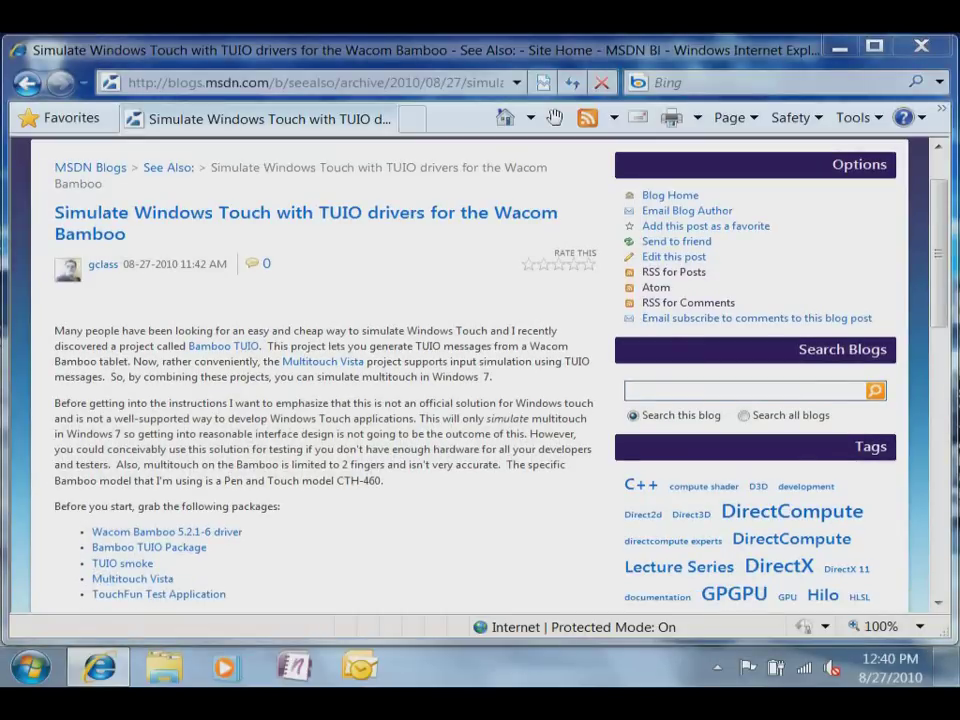
{"action": "scroll", "coordinate": [320, 400], "scroll_direction": "down", "scroll_amount": 1}
{"action": "right_click", "coordinate": [225, 461]}
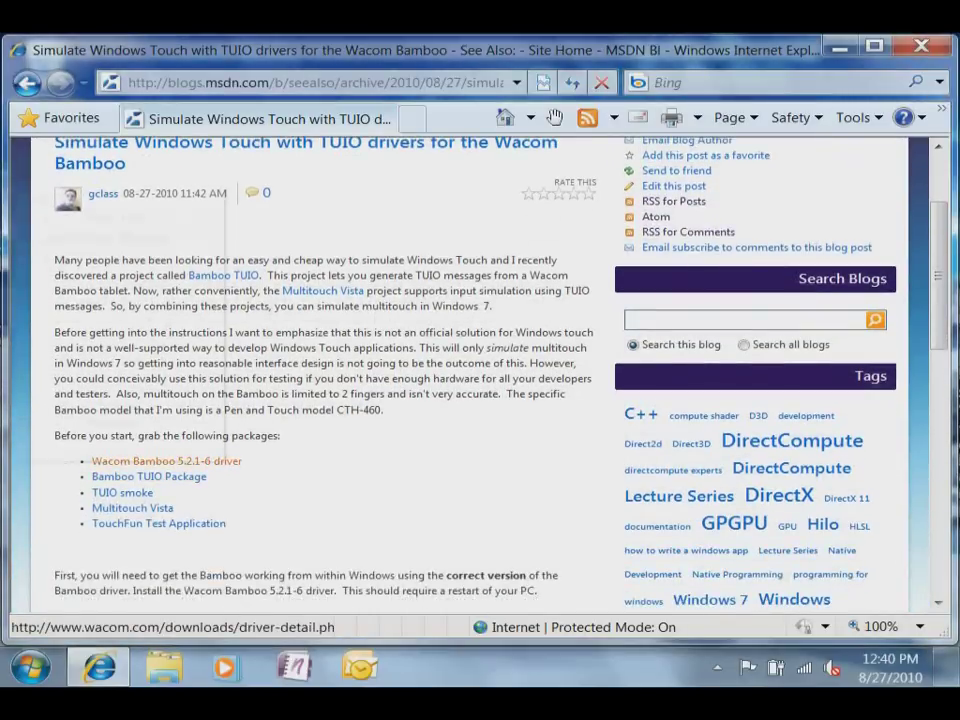
{"action": "right_click", "coordinate": [224, 461]}
{"action": "left_click", "coordinate": [84, 258]}
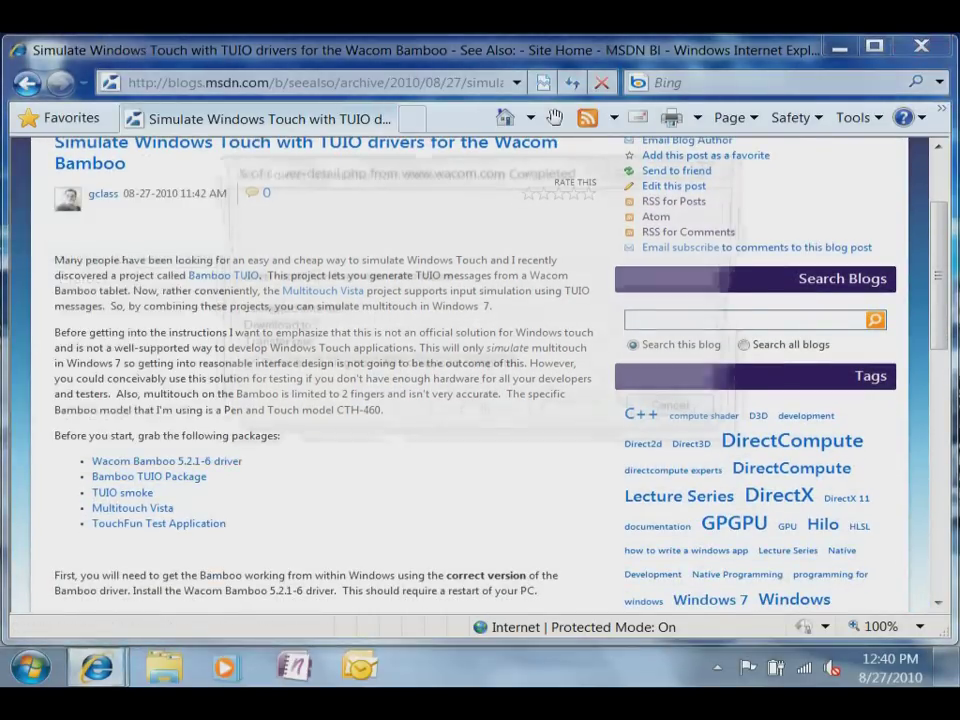
{"action": "key", "text": "Return"}
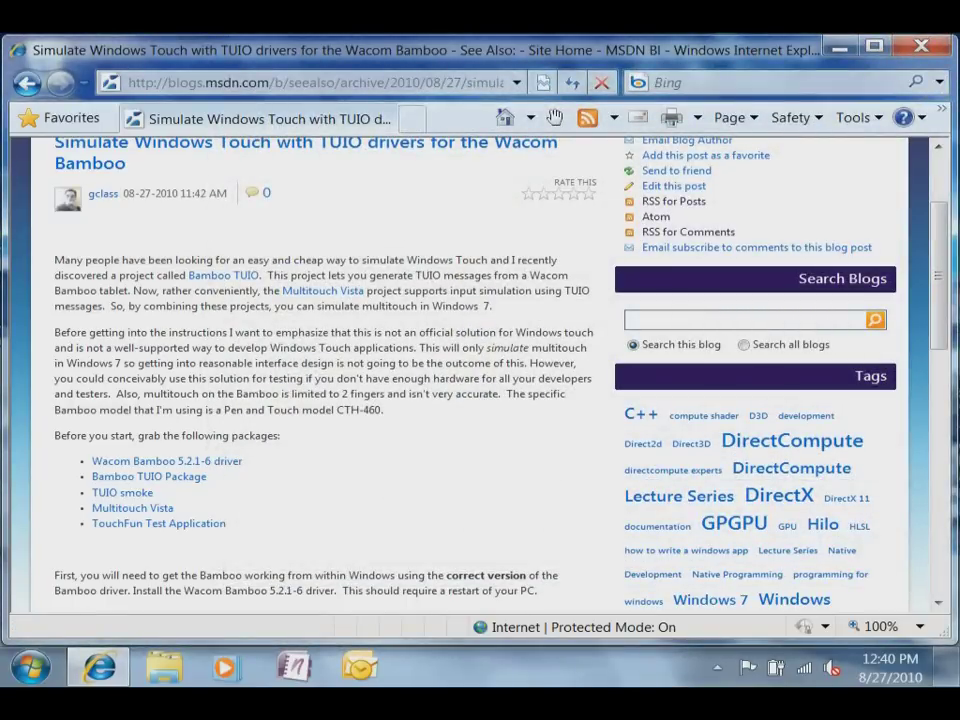
- Open the Wacom Bamboo 5.2.1-6 driver page from the blog post and save PenTablet_521-6.exe to the Desktop
{"action": "middle_click", "coordinate": [166, 461]}
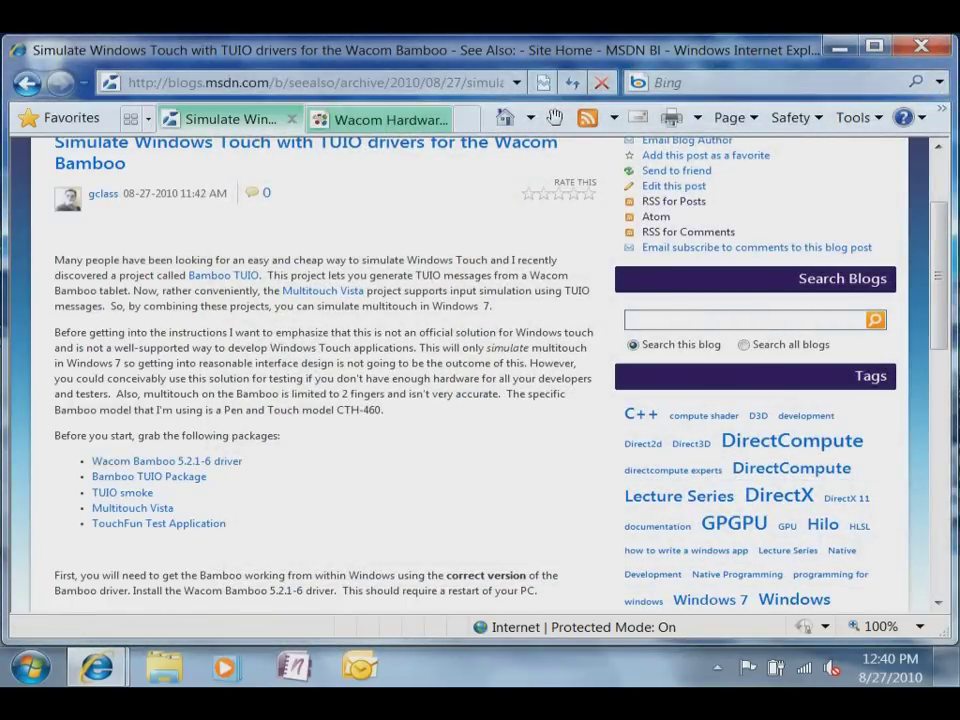
{"action": "key", "text": "ctrl+Tab"}
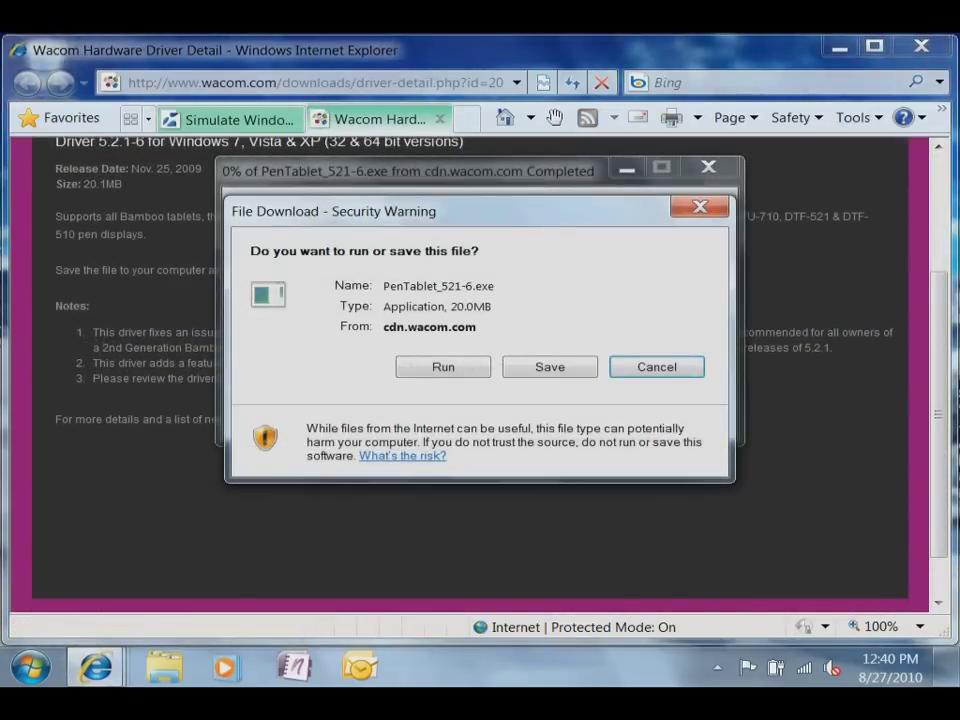
{"action": "left_click", "coordinate": [550, 367]}
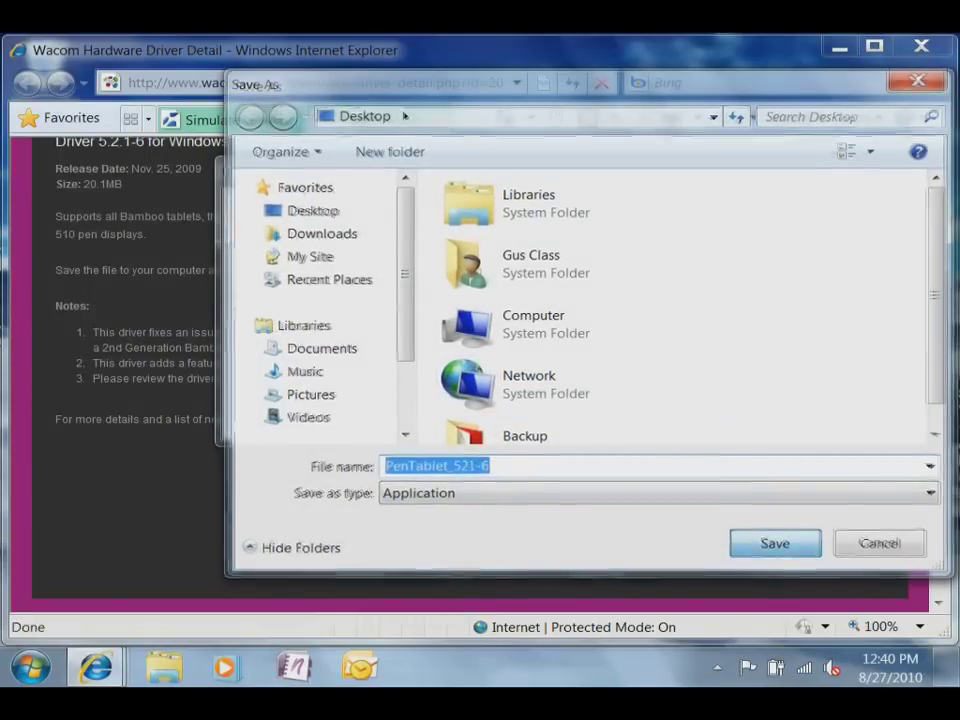
{"action": "key", "text": "Return"}
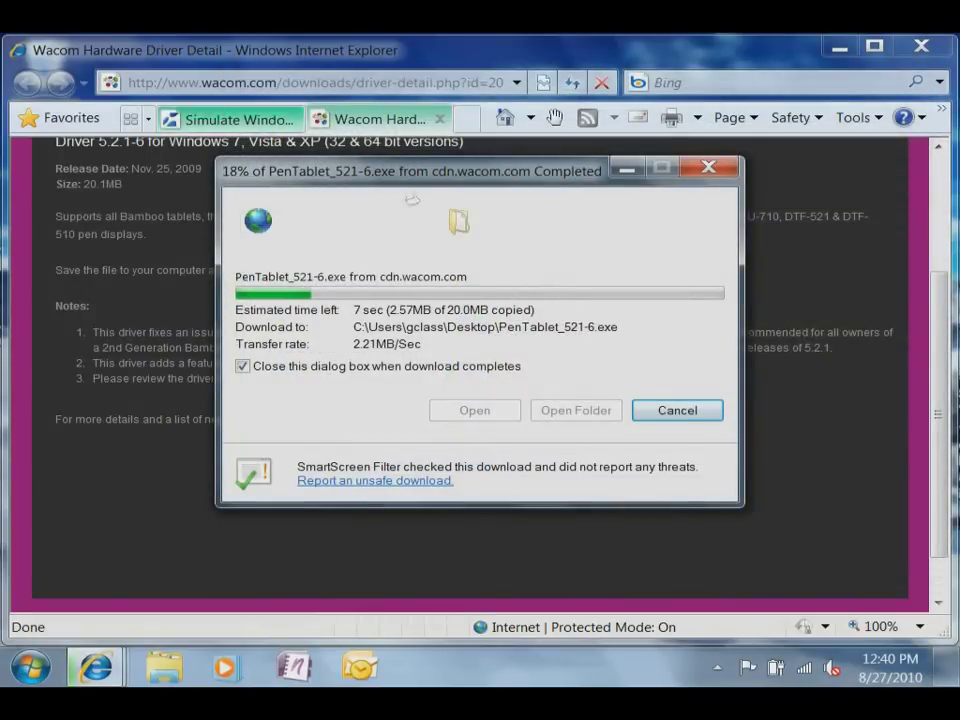
- From the blog post's Bamboo TUIO Package link, download Bamboo-TUIO_0.04.zip to the Desktop
{"action": "left_click", "coordinate": [232, 119]}
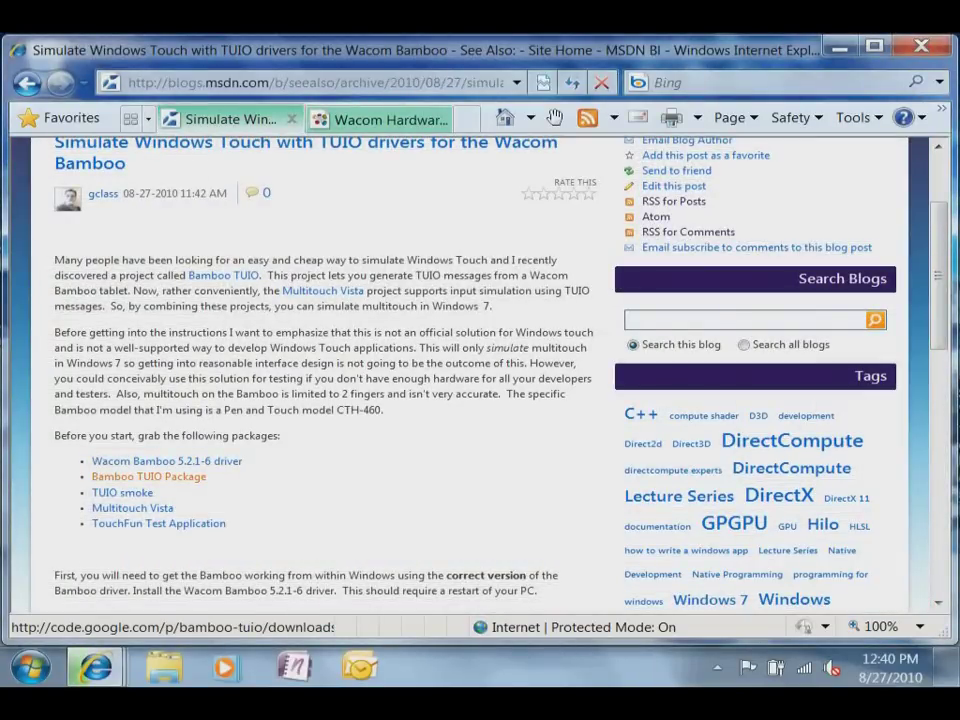
{"action": "left_click", "coordinate": [149, 476]}
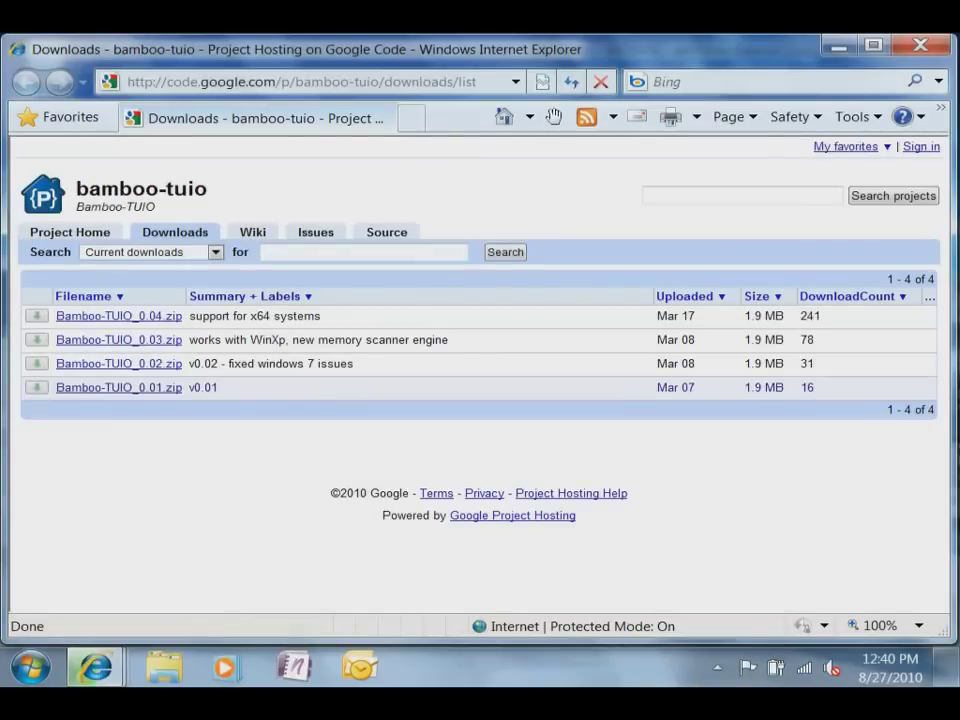
{"action": "left_click", "coordinate": [119, 316]}
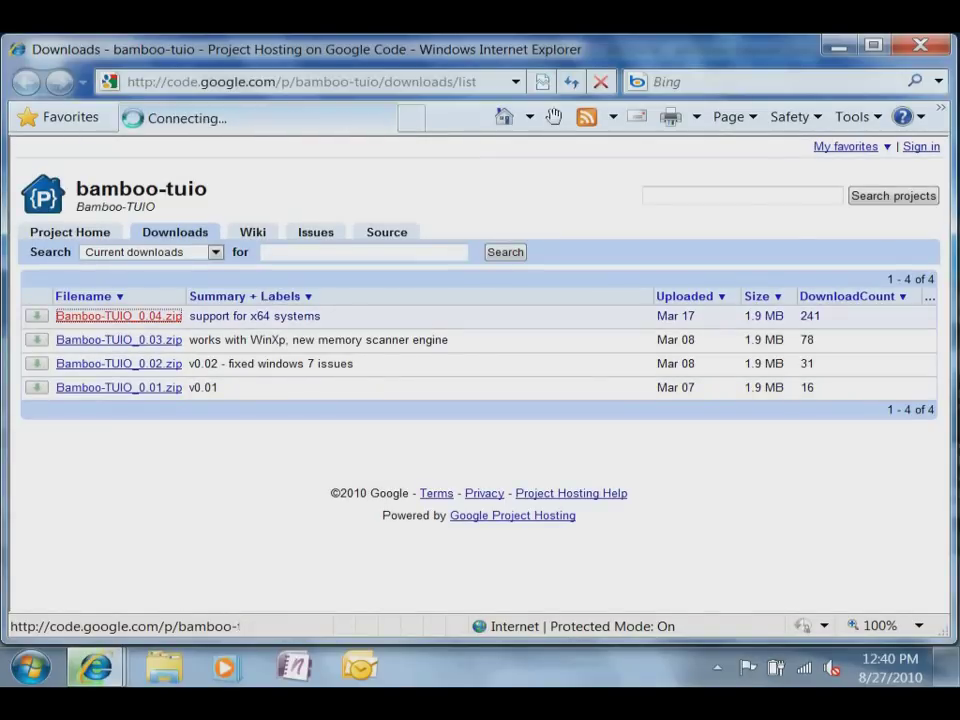
{"action": "left_click", "coordinate": [314, 344]}
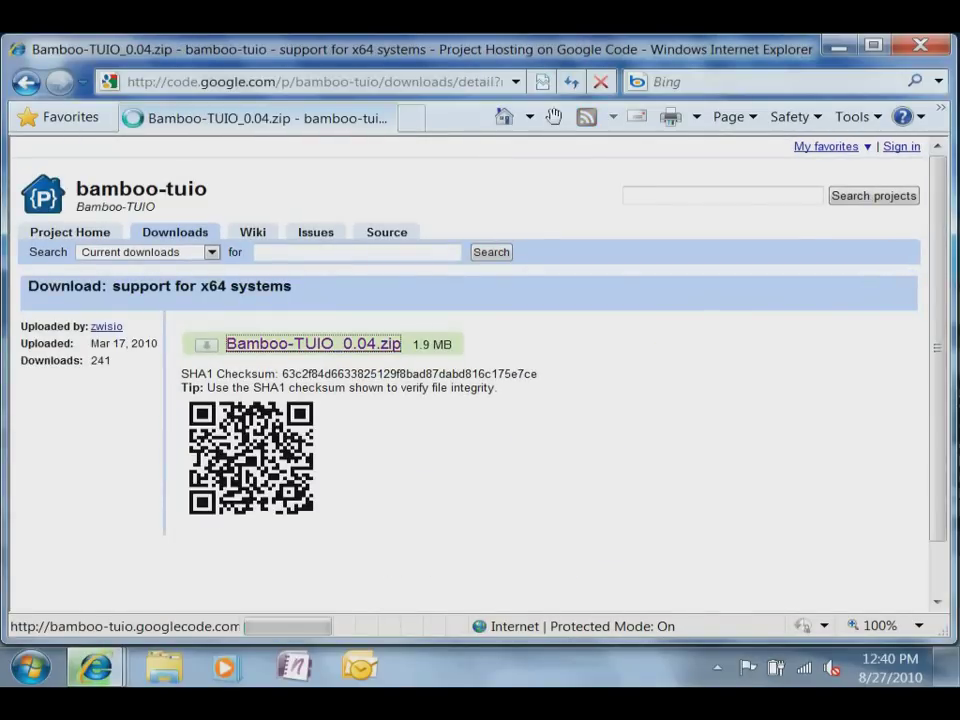
{"action": "left_click", "coordinate": [550, 366]}
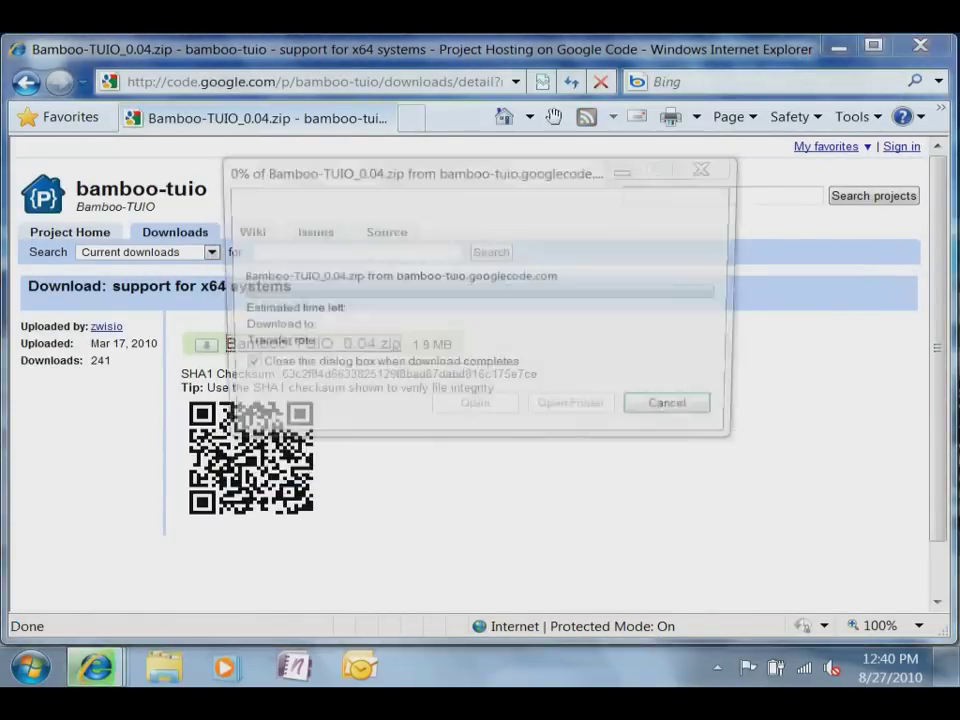
{"action": "key", "text": "Return"}
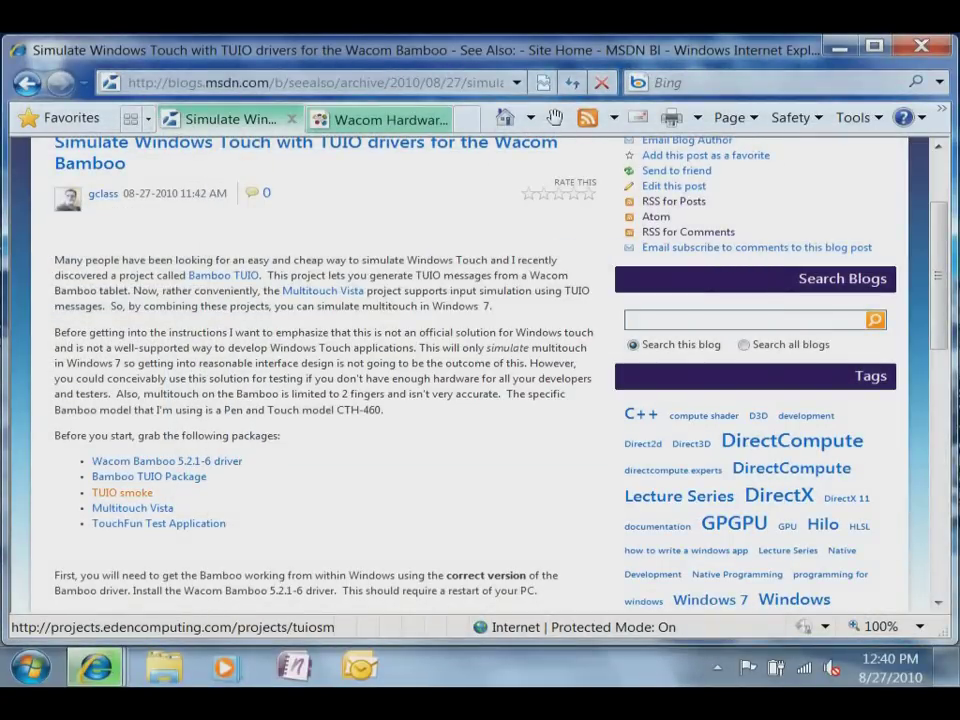
- Open the blog post's TUIO smoke page, close the Wacom page, and save the TUIO Smoke for Windows zip to the Desktop
{"action": "middle_click", "coordinate": [122, 492]}
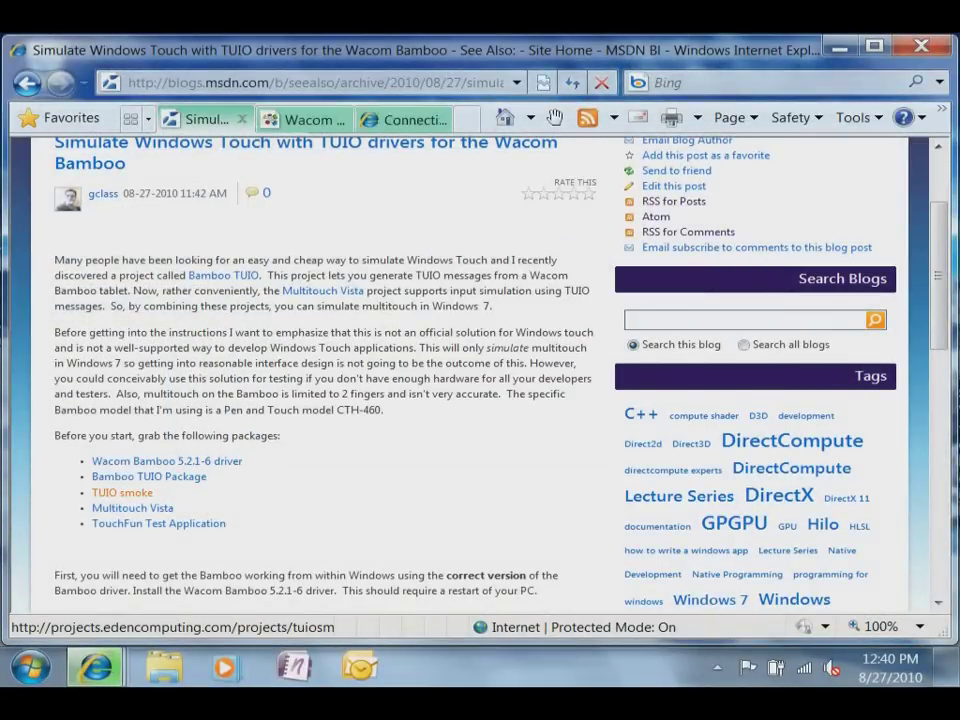
{"action": "key", "text": "ctrl+Tab"}
{"action": "key", "text": "ctrl+w"}
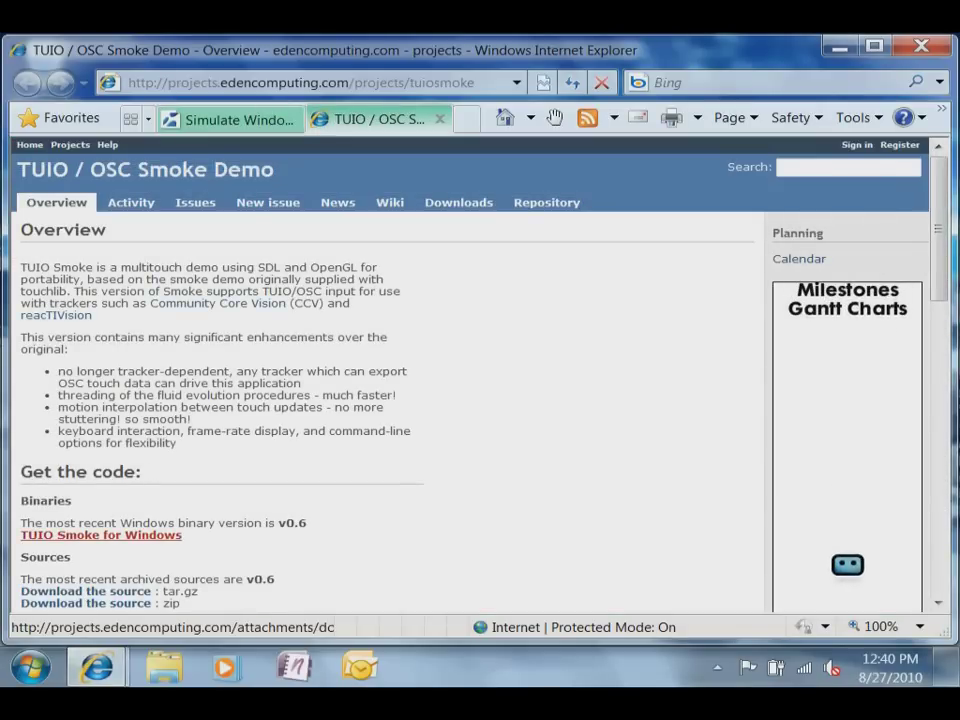
{"action": "left_click", "coordinate": [100, 535]}
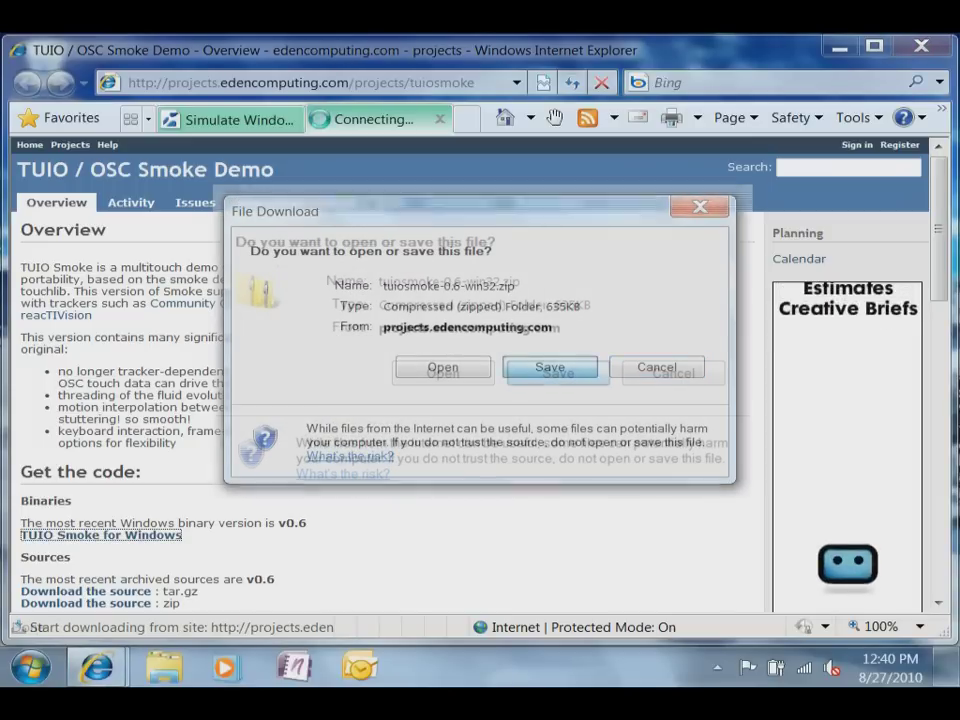
{"action": "left_click", "coordinate": [550, 367]}
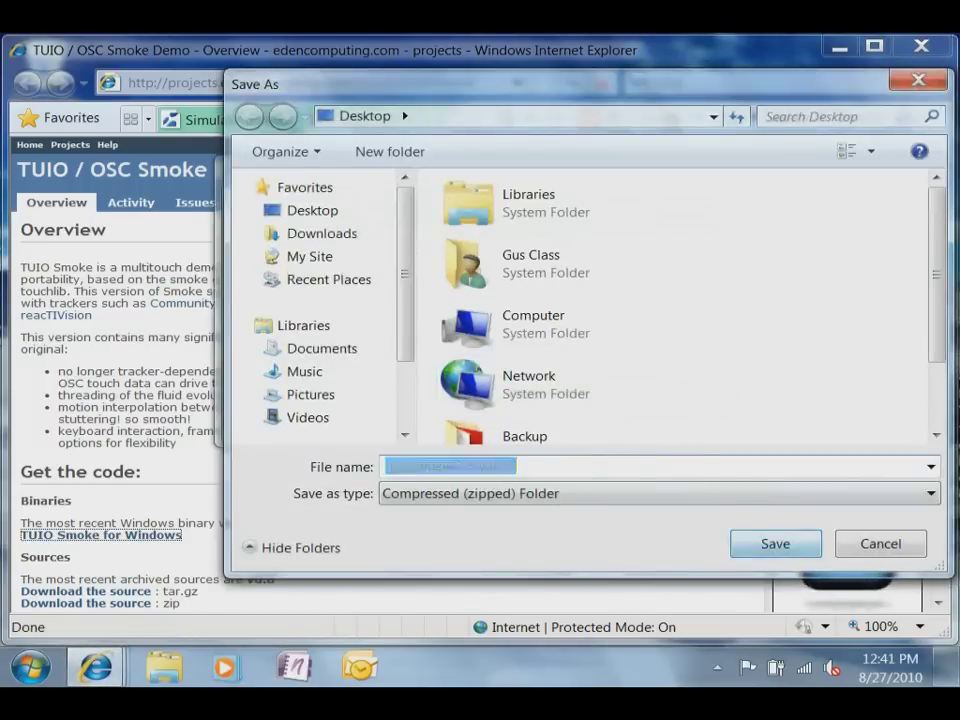
{"action": "key", "text": "Return"}
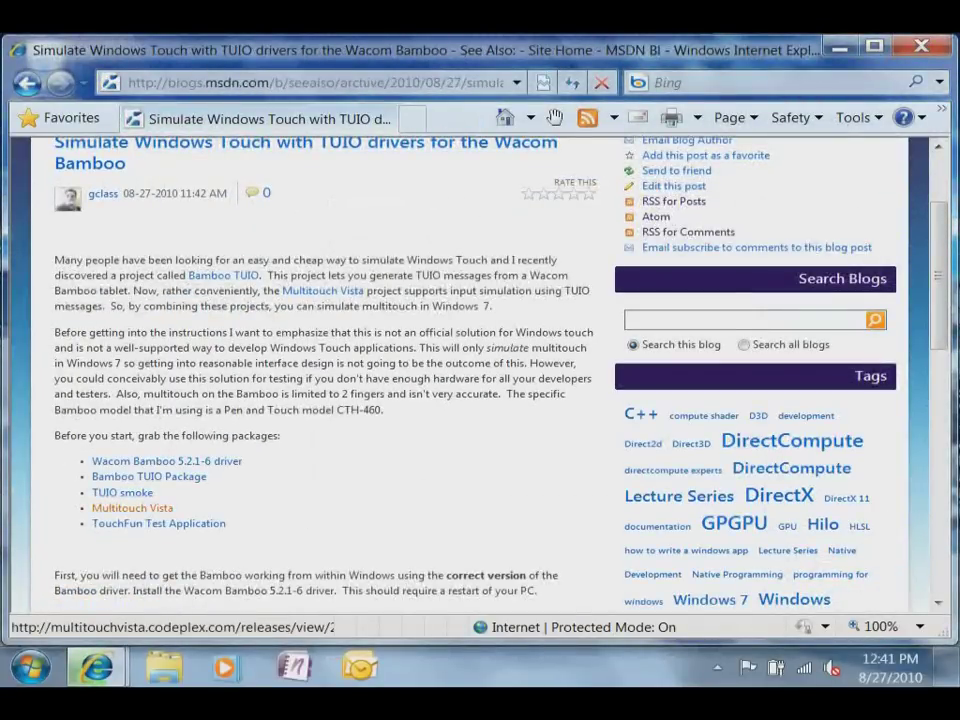
- From the blog post's Multitouch Vista link, download MultiTouchVista - second release - refresh 2.zip to the Desktop, agreeing to its license
{"action": "middle_click", "coordinate": [110, 507]}
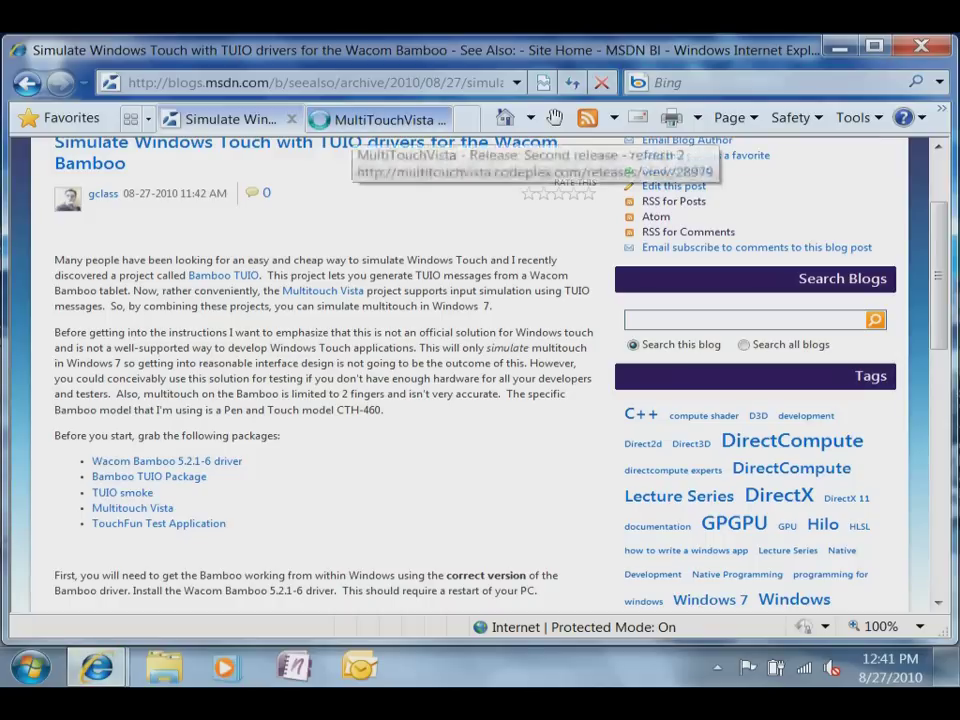
{"action": "left_click", "coordinate": [380, 119]}
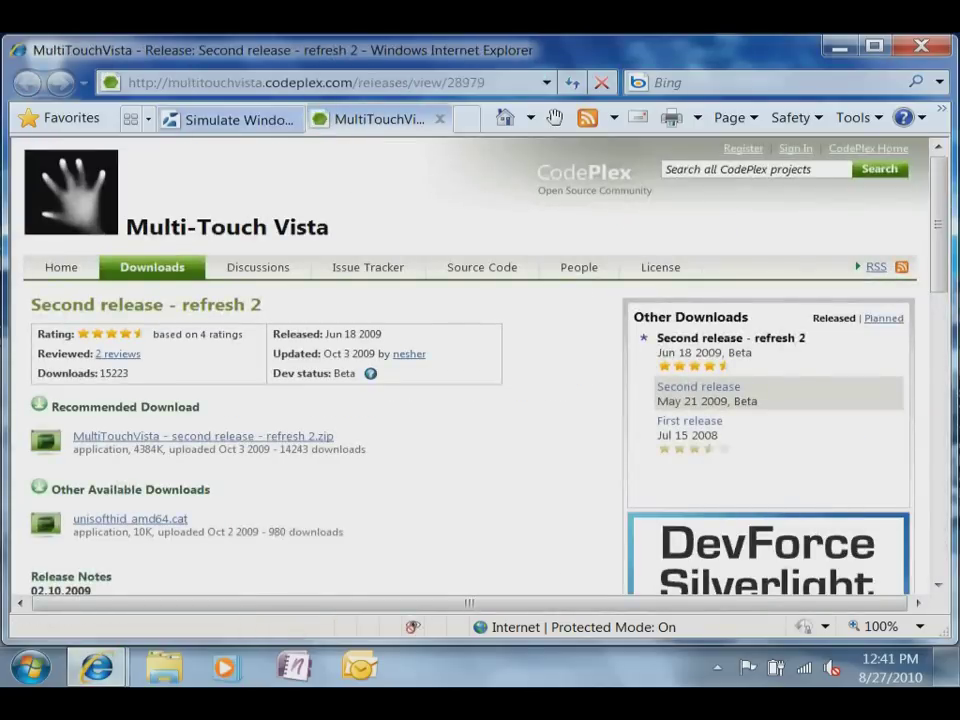
{"action": "left_click", "coordinate": [203, 436]}
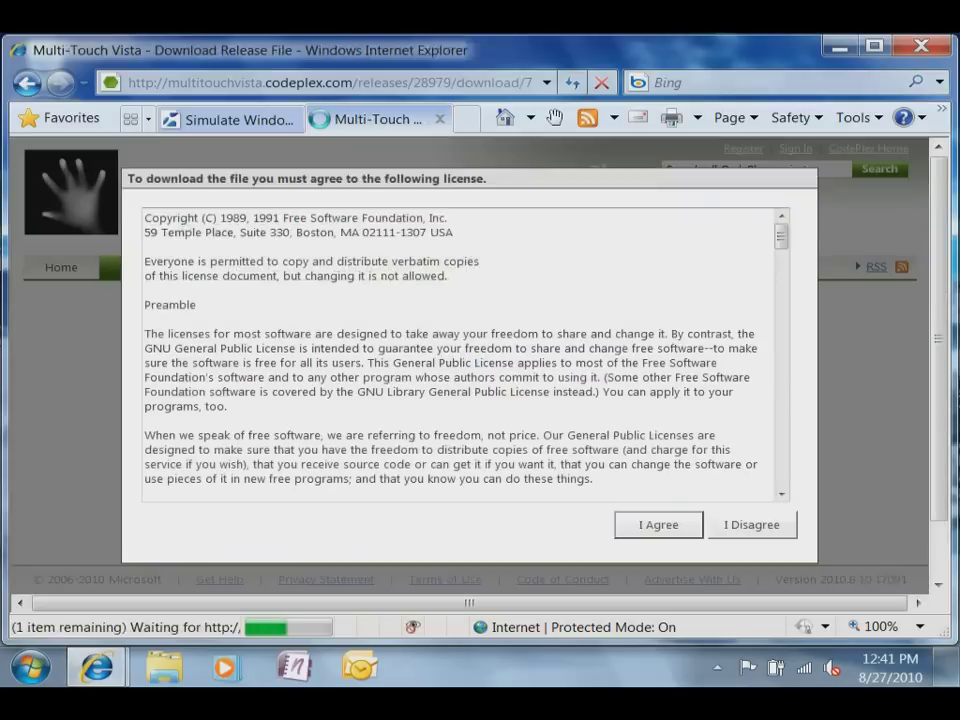
{"action": "left_click", "coordinate": [658, 525]}
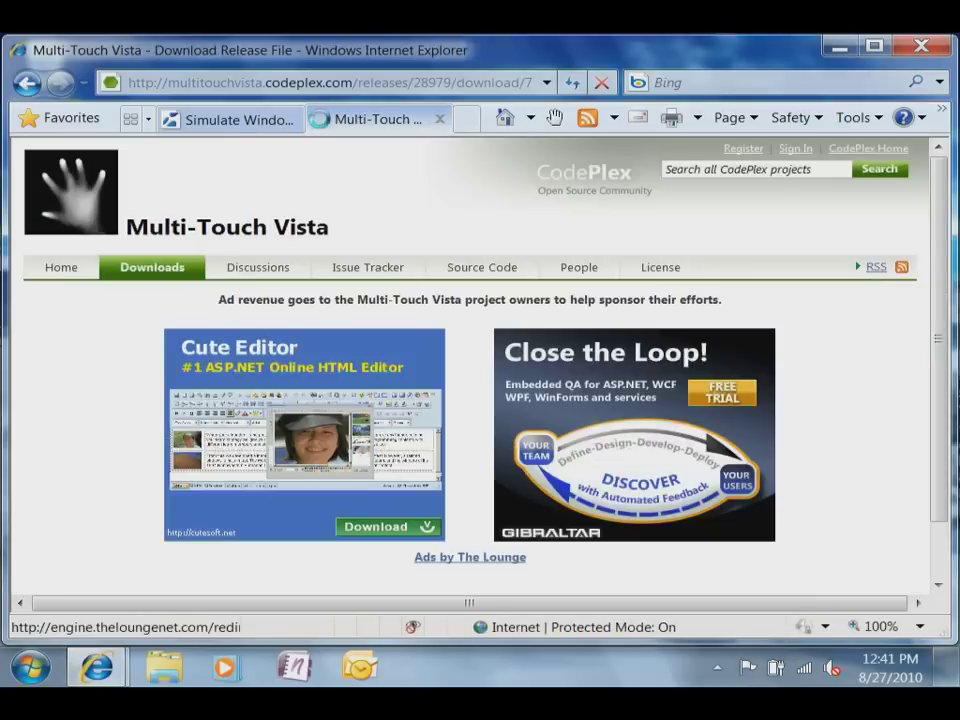
{"action": "left_click", "coordinate": [550, 366]}
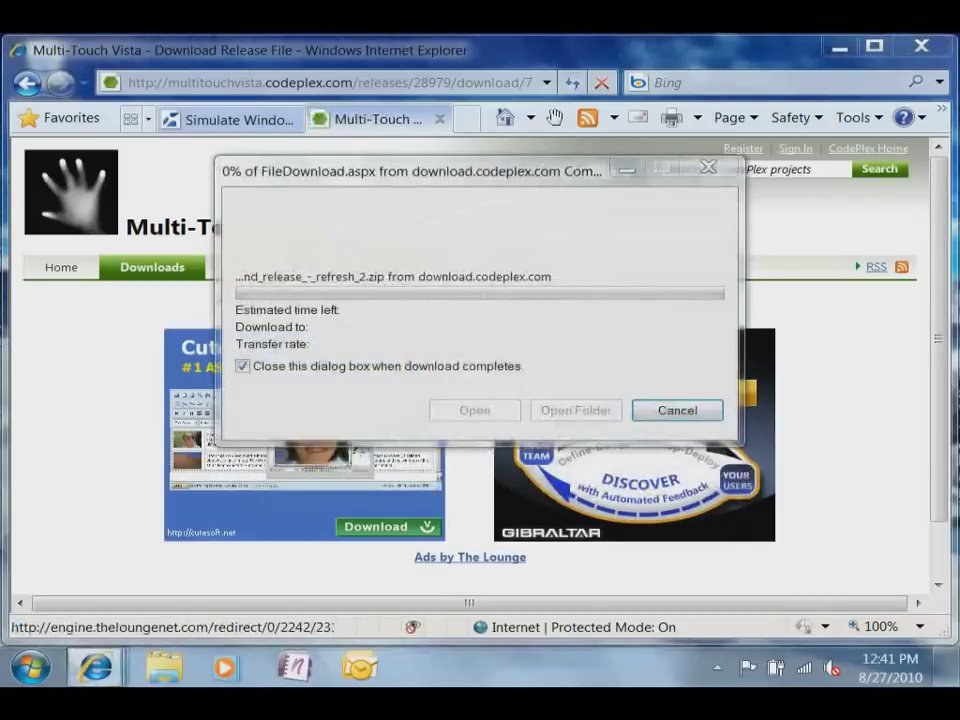
{"action": "key", "text": "Return"}
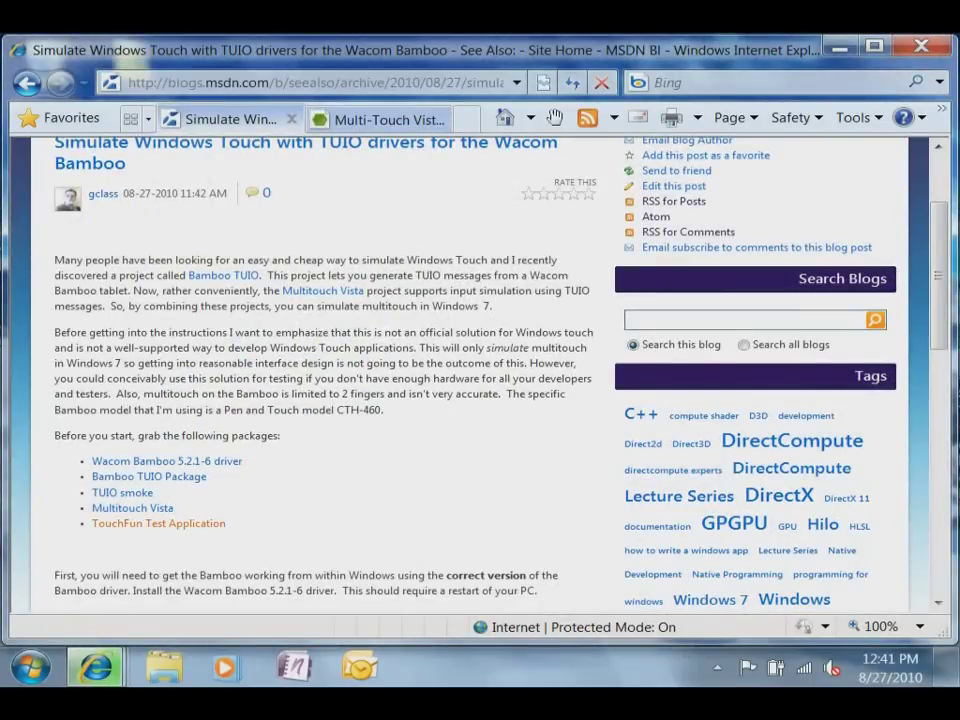
- Save the TouchFun Test Application from the blog post to the Desktop and close the Multi-Touch Vista page
{"action": "right_click", "coordinate": [158, 523]}
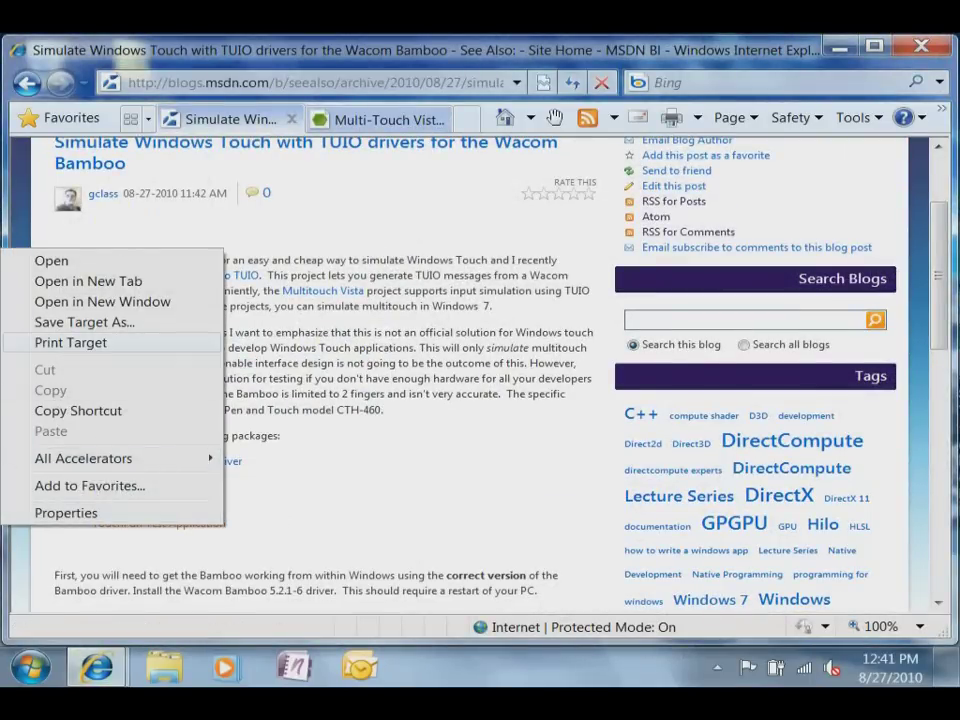
{"action": "left_click", "coordinate": [84, 322]}
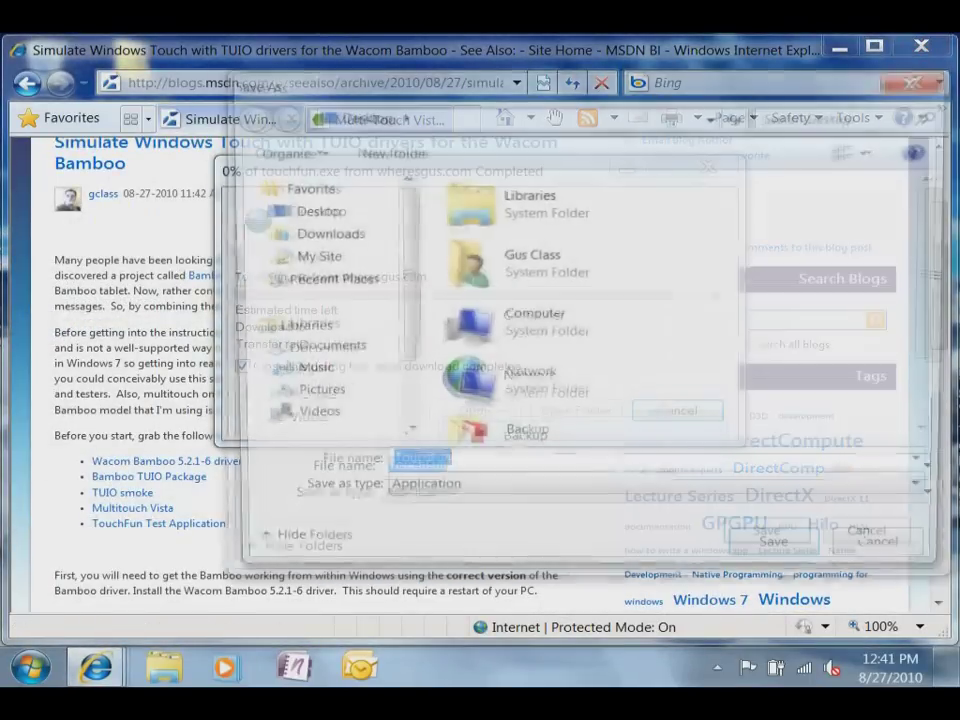
{"action": "key", "text": "Return"}
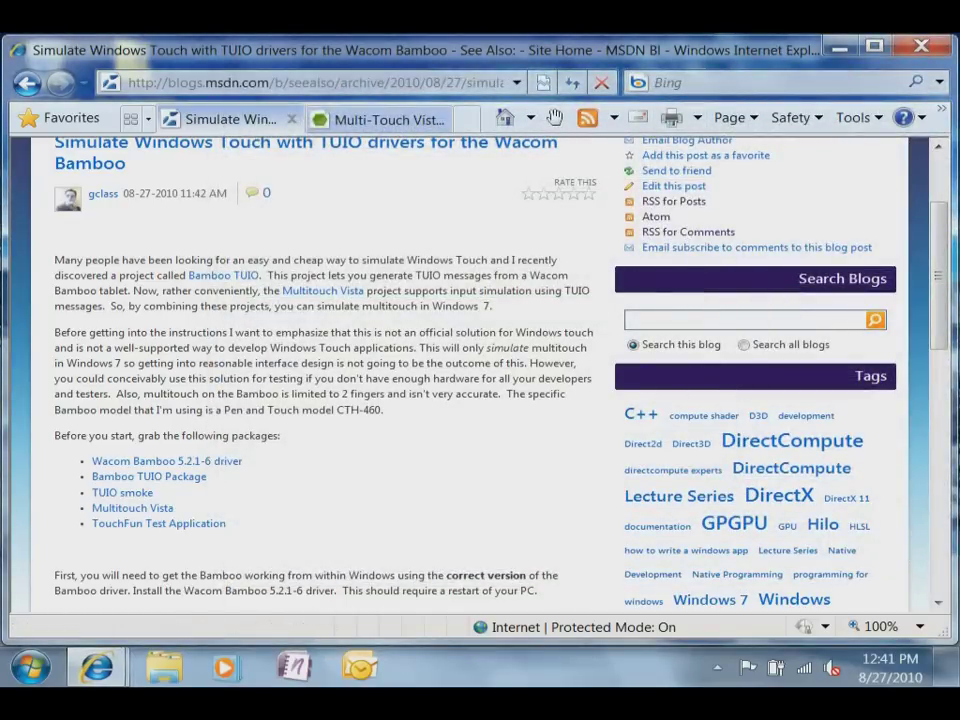
{"action": "key", "text": "ctrl+Tab"}
{"action": "key", "text": "ctrl+w"}
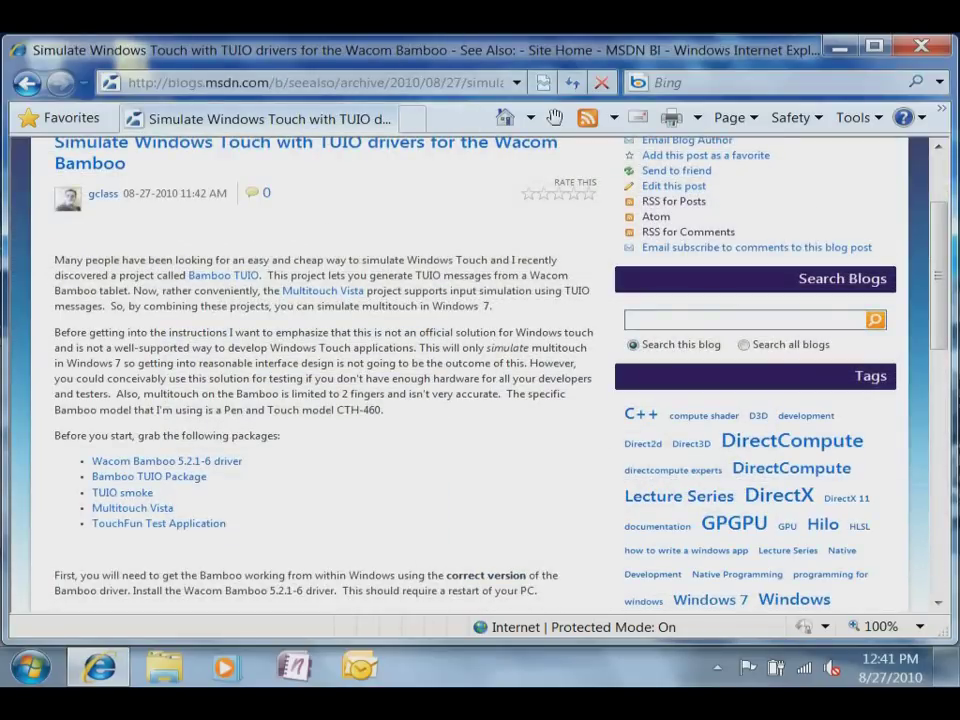
- Run the PenTablet driver installer from the desktop and accept its license agreement
{"action": "scroll", "coordinate": [480, 375], "scroll_direction": "down", "scroll_amount": 2}
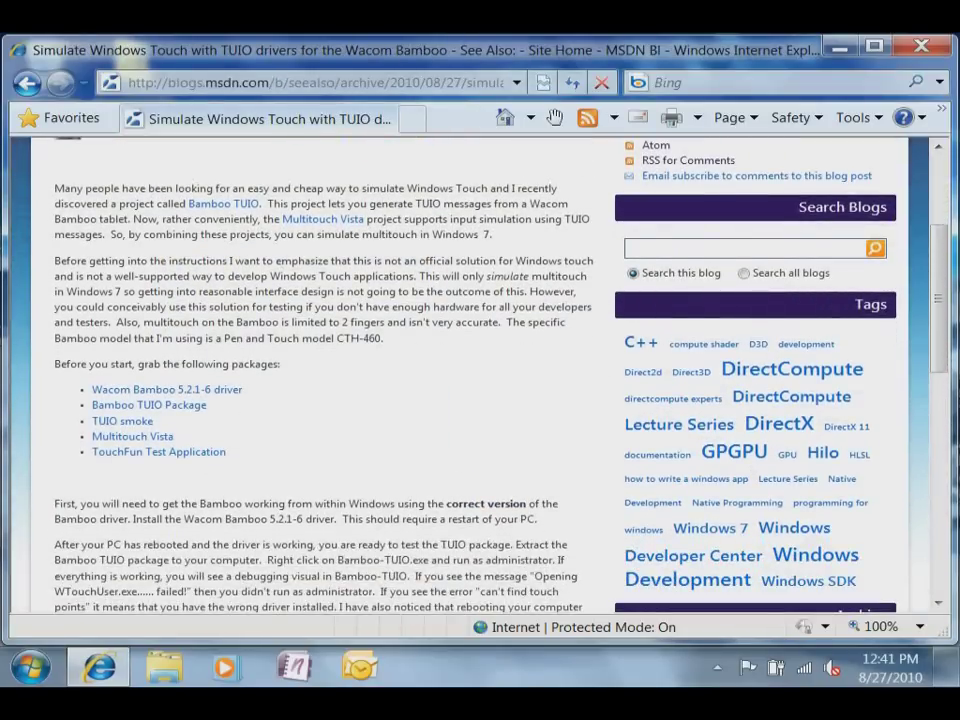
{"action": "key", "text": "super+d"}
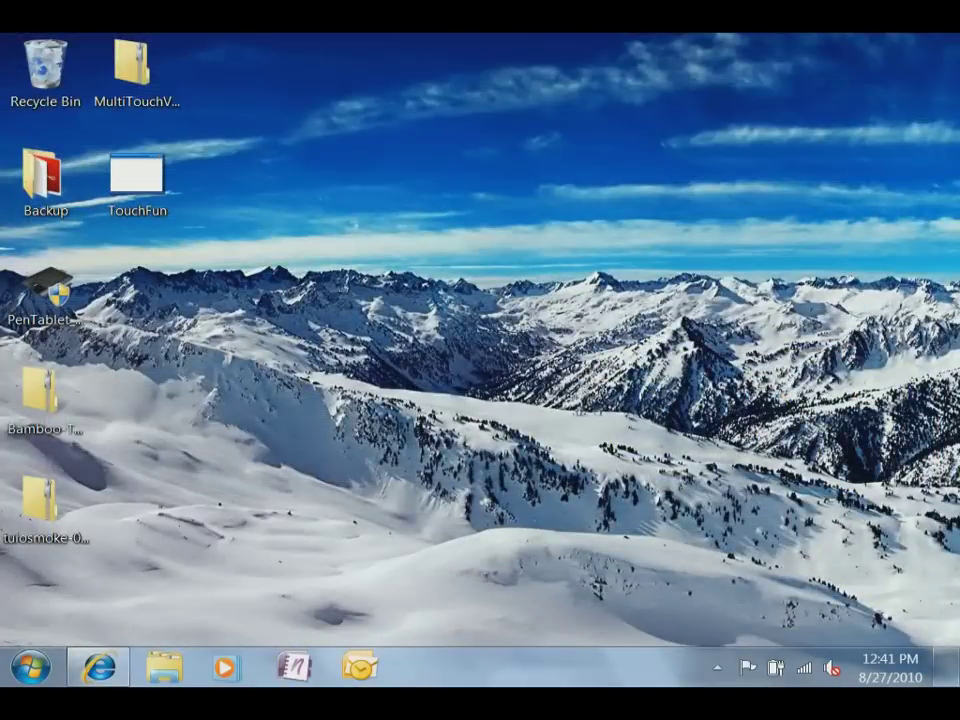
{"action": "double_click", "coordinate": [46, 290]}
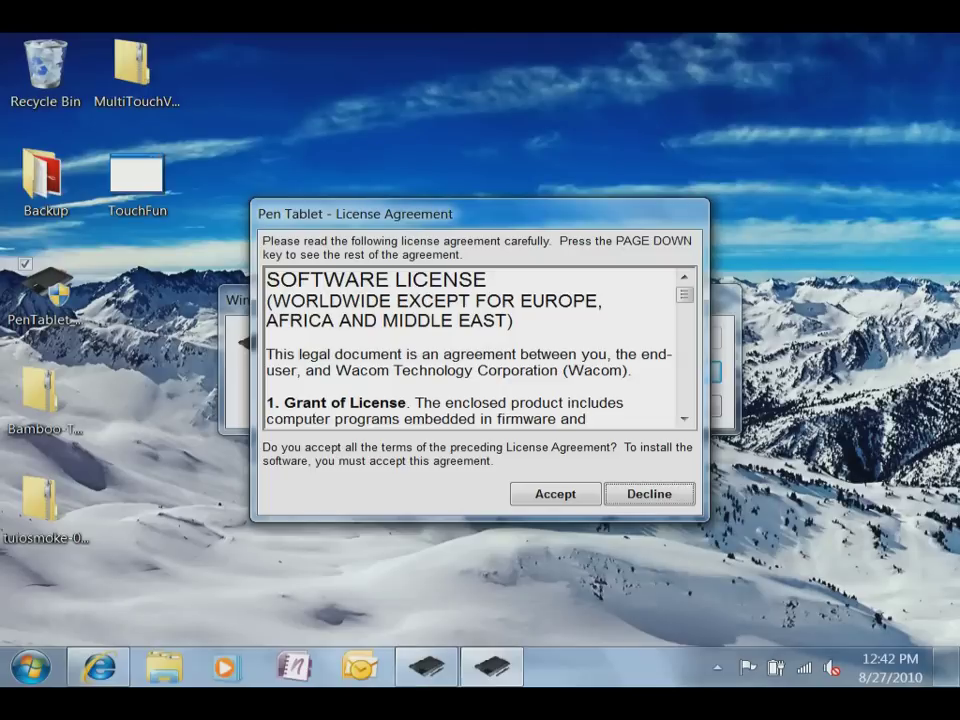
{"action": "left_click", "coordinate": [555, 494]}
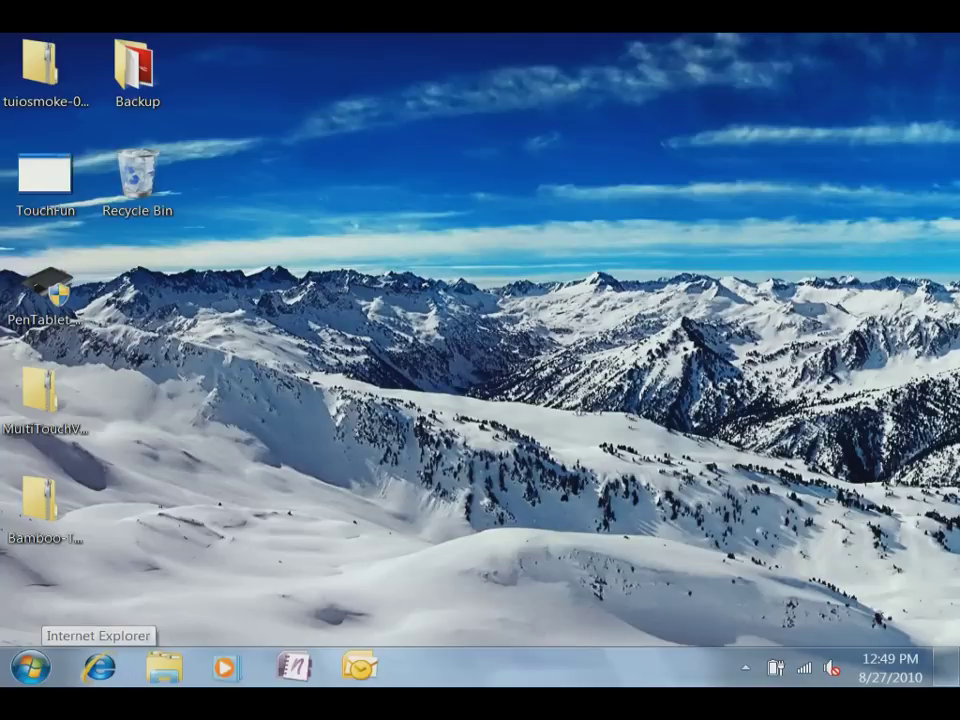
- Open Internet Explorer on the desktop
{"action": "left_click", "coordinate": [99, 667]}
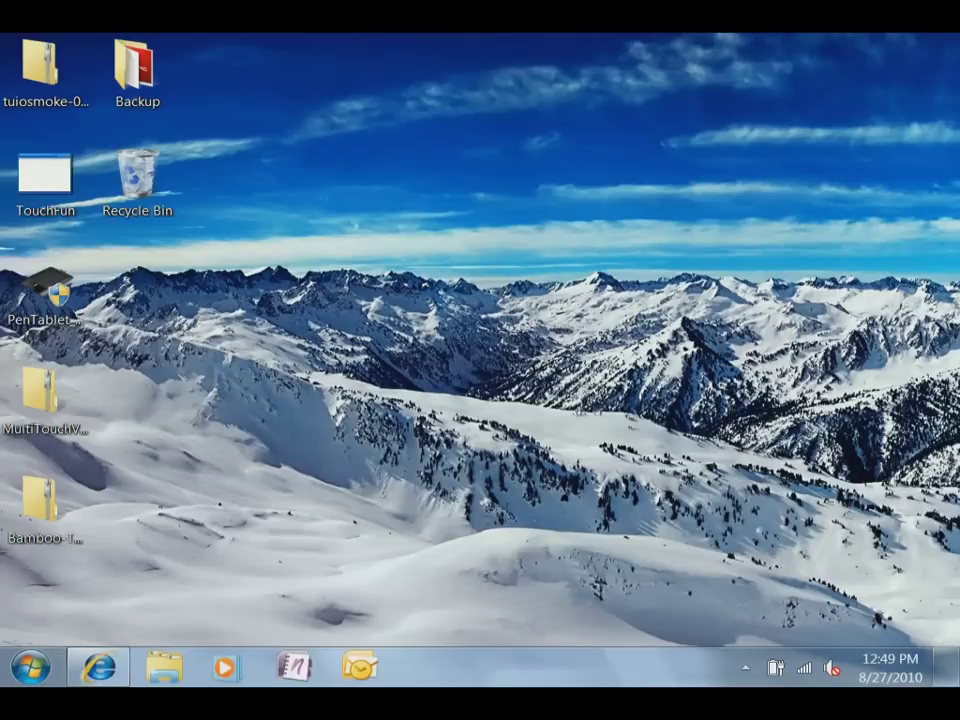
{"action": "left_click", "coordinate": [99, 667]}
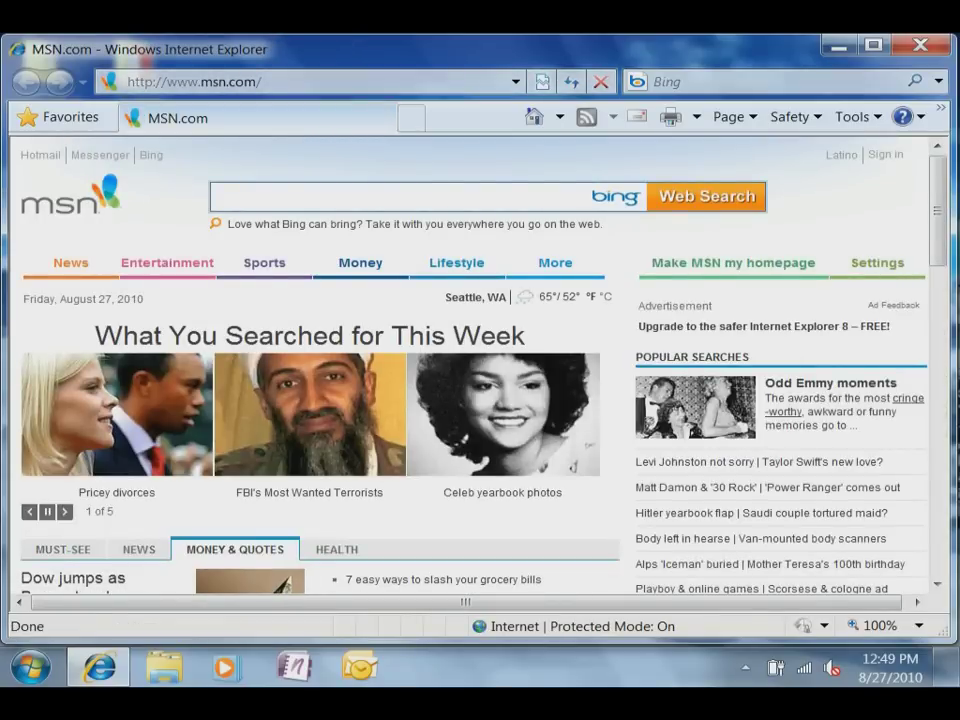
- Look through the MSN home page down to its local events section and back up to the news headlines
{"action": "scroll", "coordinate": [470, 370], "scroll_direction": "down", "scroll_amount": 1}
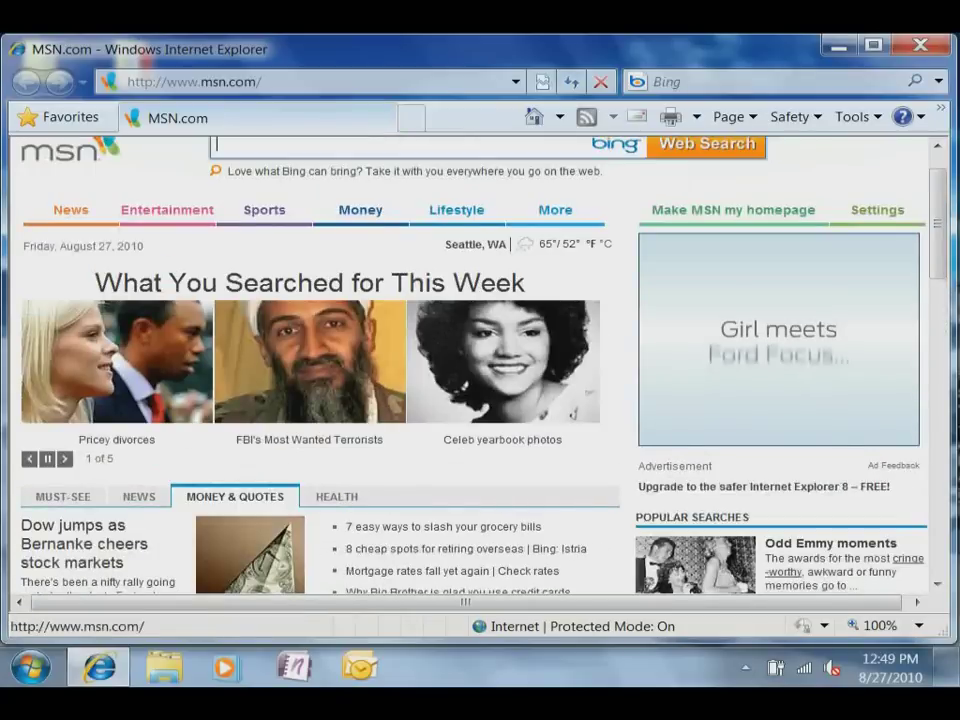
{"action": "scroll", "coordinate": [470, 370], "scroll_direction": "down", "scroll_amount": 2}
{"action": "scroll", "coordinate": [470, 370], "scroll_direction": "down", "scroll_amount": 5}
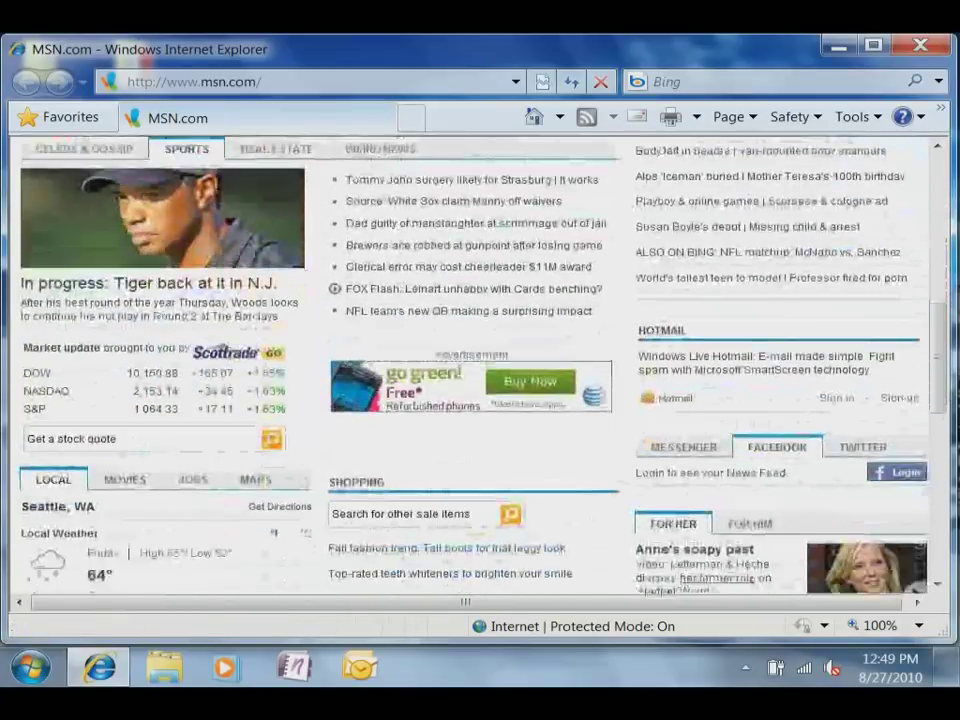
{"action": "scroll", "coordinate": [470, 370], "scroll_direction": "down", "scroll_amount": 2}
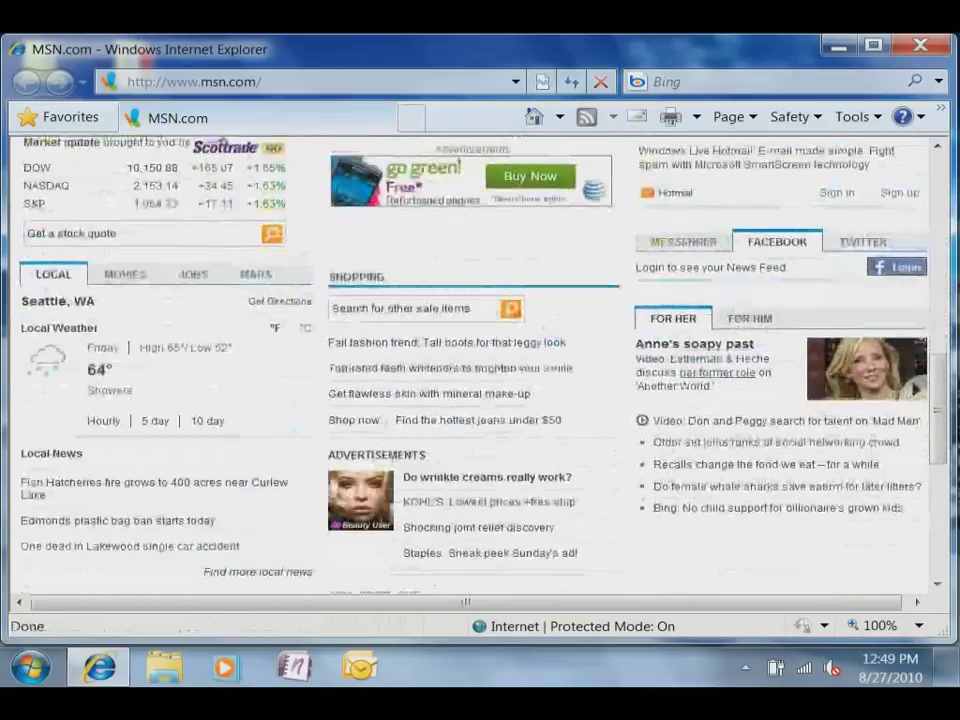
{"action": "scroll", "coordinate": [470, 370], "scroll_direction": "down", "scroll_amount": 3}
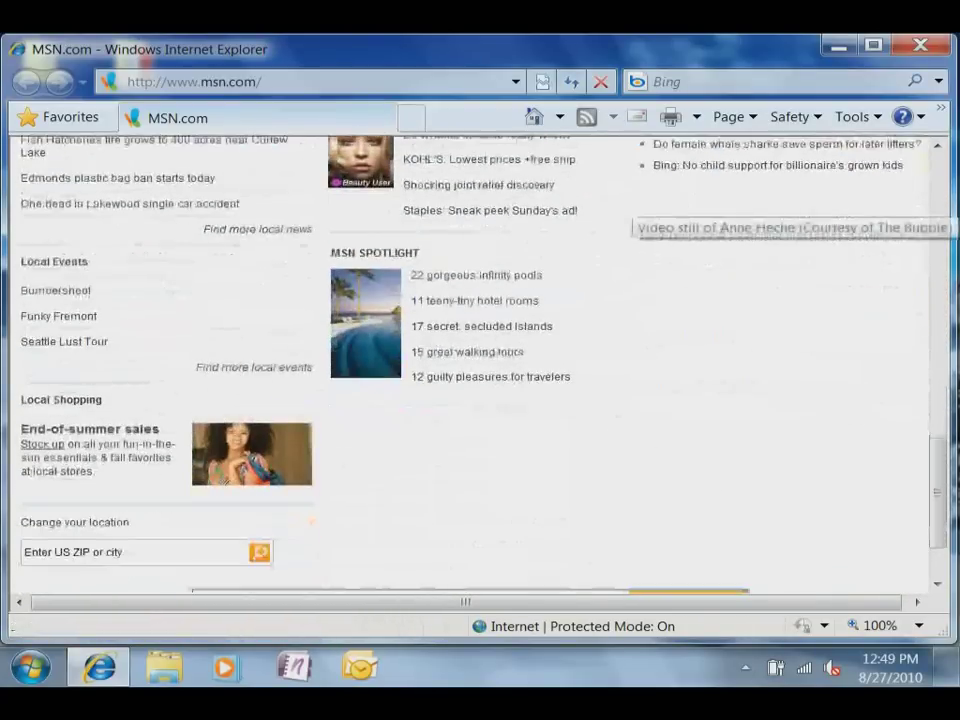
{"action": "scroll", "coordinate": [470, 370], "scroll_direction": "up", "scroll_amount": 2}
{"action": "scroll", "coordinate": [470, 370], "scroll_direction": "up", "scroll_amount": 1}
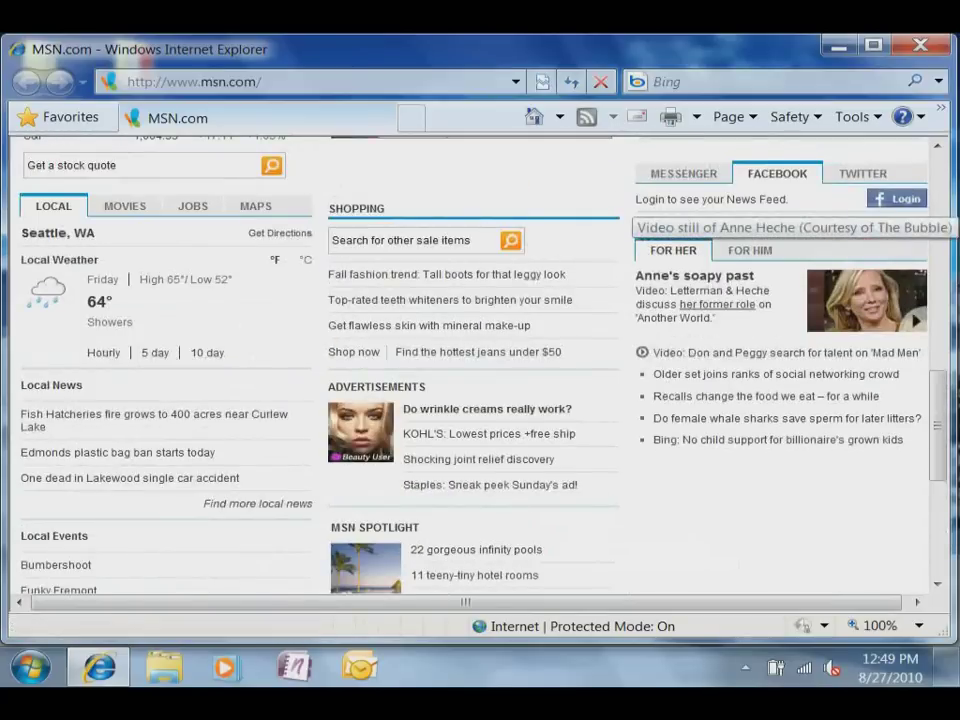
{"action": "scroll", "coordinate": [470, 370], "scroll_direction": "up", "scroll_amount": 4}
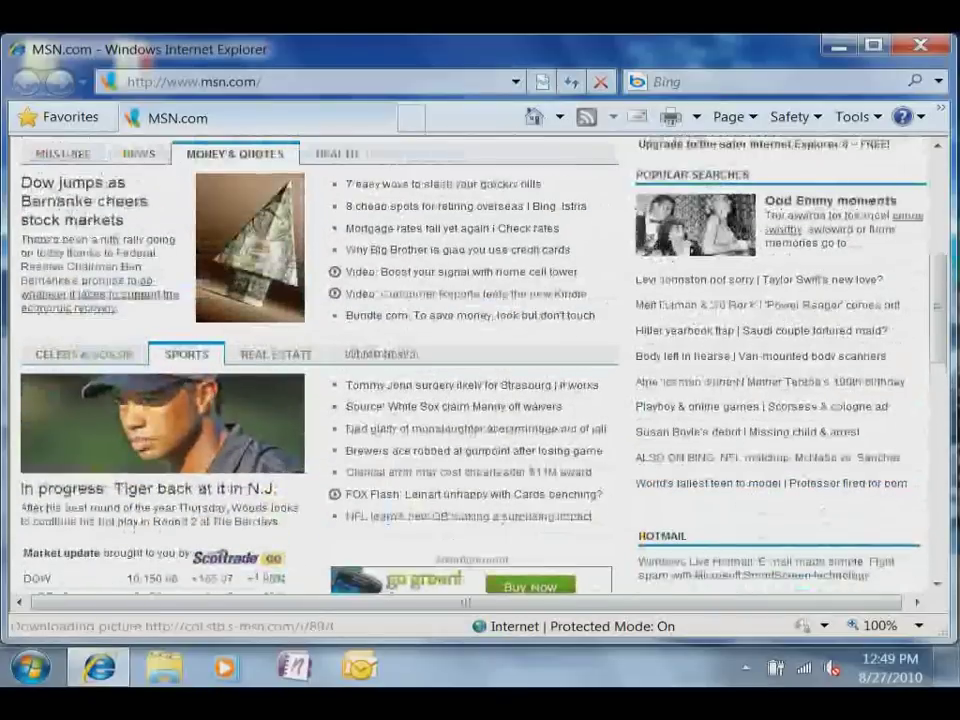
{"action": "scroll", "coordinate": [488, 484], "scroll_direction": "up", "scroll_amount": 4}
{"action": "scroll", "coordinate": [488, 484], "scroll_direction": "down", "scroll_amount": 3}
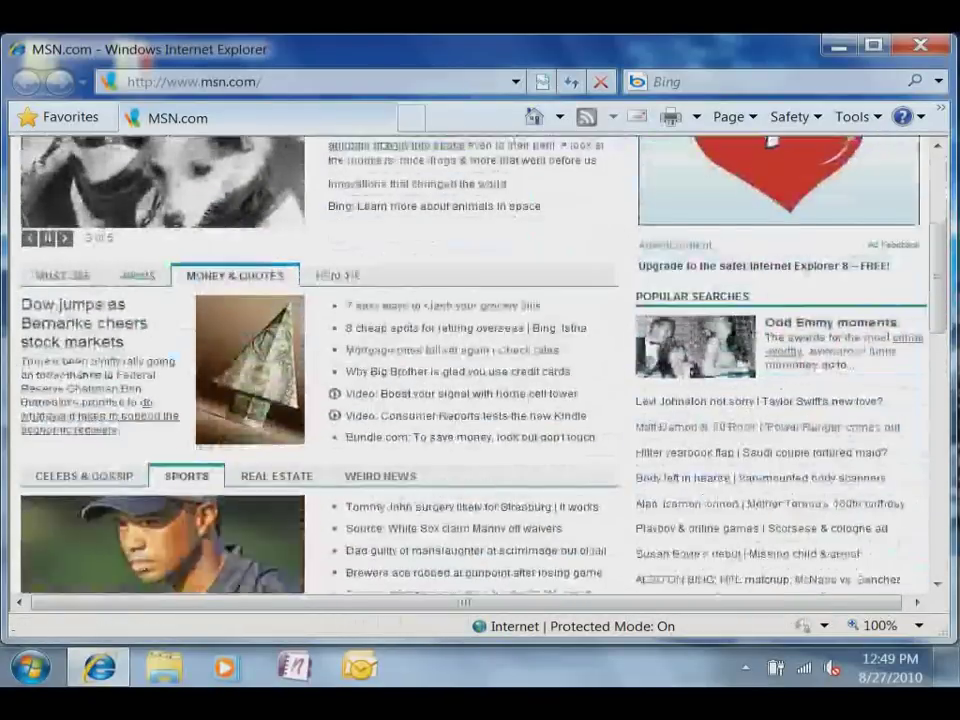
{"action": "scroll", "coordinate": [488, 484], "scroll_direction": "down", "scroll_amount": 1}
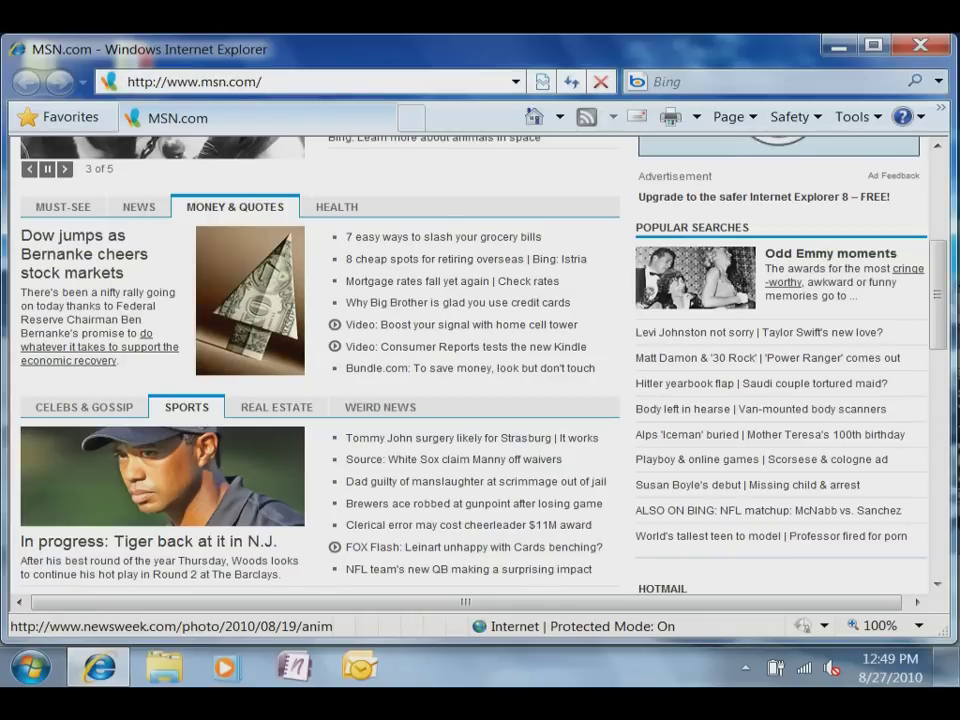
{"action": "key", "text": "alt"}
{"action": "key", "text": "Down"}
{"action": "key", "text": "Right"}
{"action": "key", "text": "Right"}
{"action": "key", "text": "Right"}
{"action": "key", "text": "Right"}
{"action": "key", "text": "Right"}
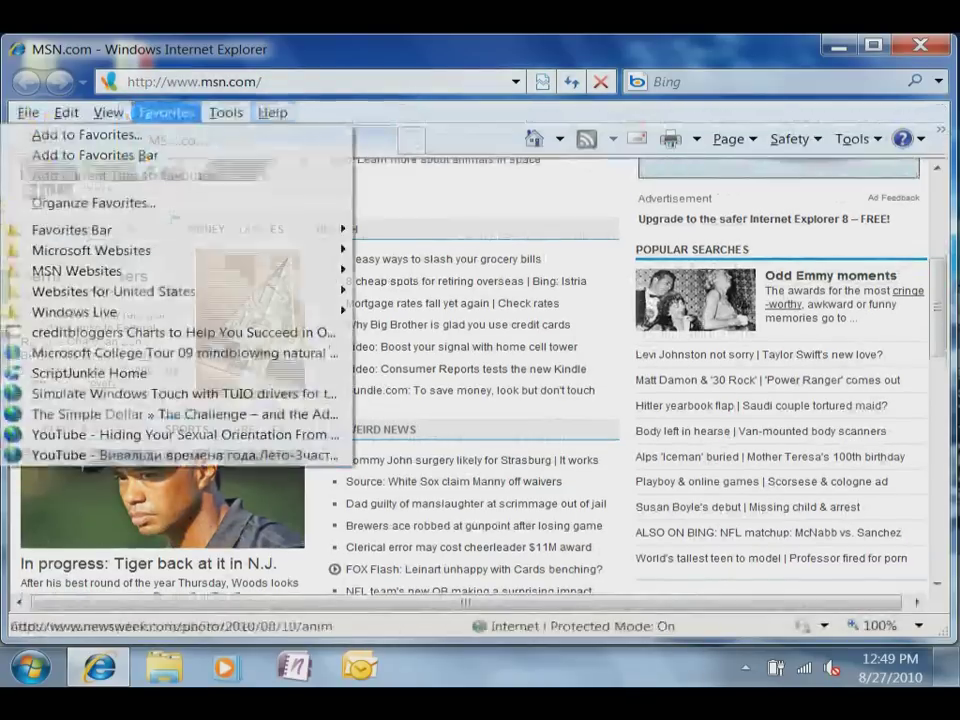
{"action": "key", "text": "alt"}
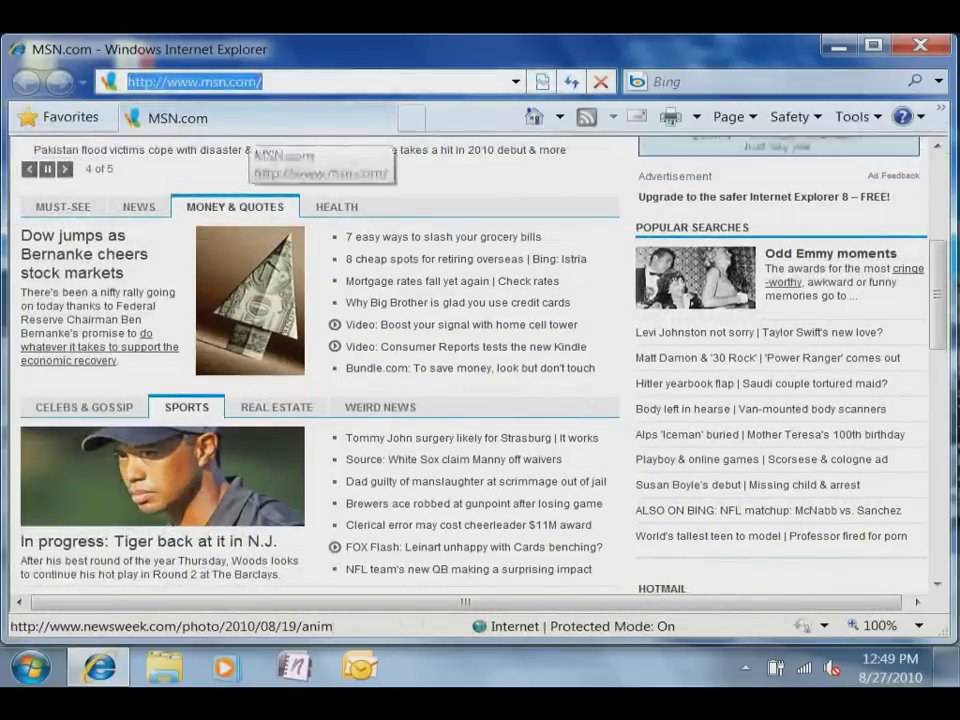
- Open the saved favorite "Simulate Windows Touch with TUIO drivers for the Wacom Bamboo"
{"action": "key", "text": "alt+a"}
{"action": "key", "text": "Down"}
{"action": "key", "text": "Down"}
{"action": "key", "text": "Down"}
{"action": "key", "text": "Down"}
{"action": "key", "text": "Down"}
{"action": "key", "text": "Down"}
{"action": "key", "text": "Down"}
{"action": "key", "text": "Down"}
{"action": "key", "text": "Down"}
{"action": "key", "text": "Down"}
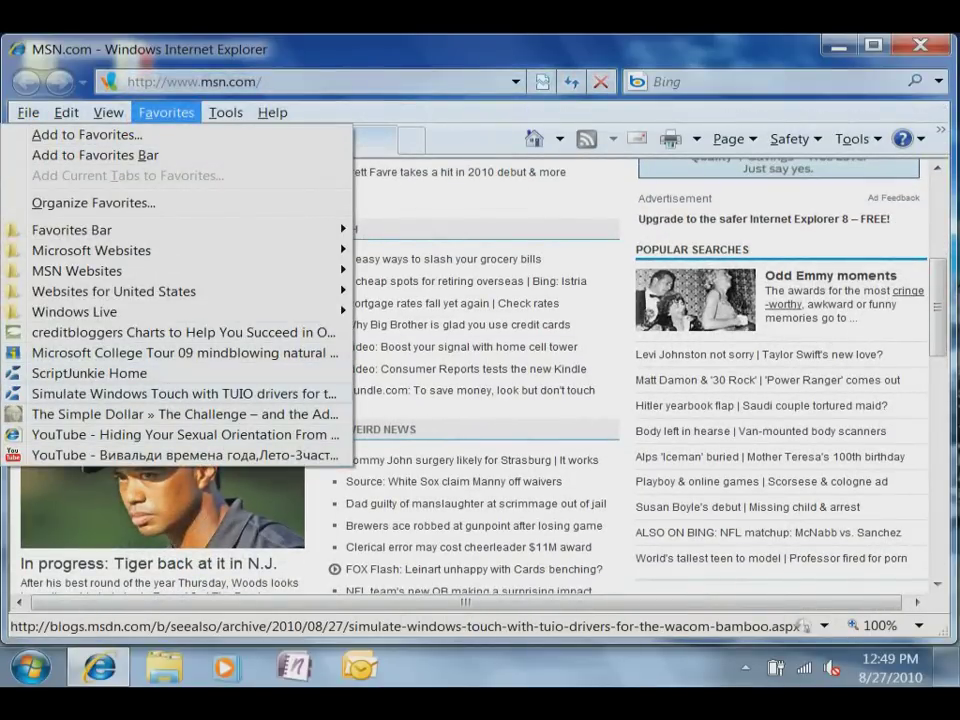
{"action": "key", "text": "Down"}
{"action": "key", "text": "Down"}
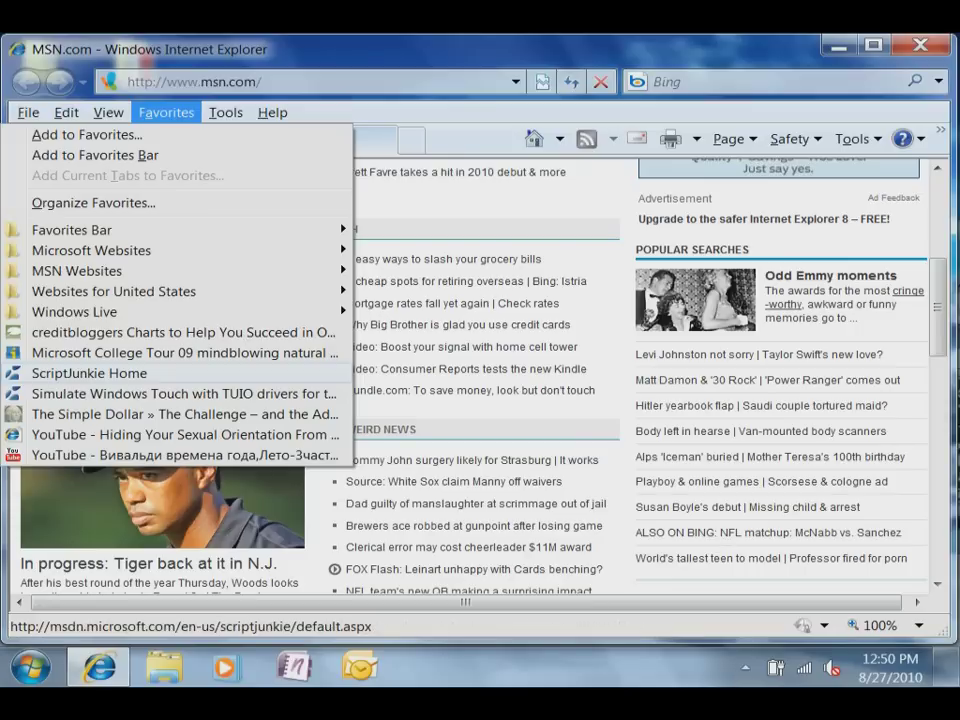
{"action": "key", "text": "Down"}
{"action": "key", "text": "Return"}
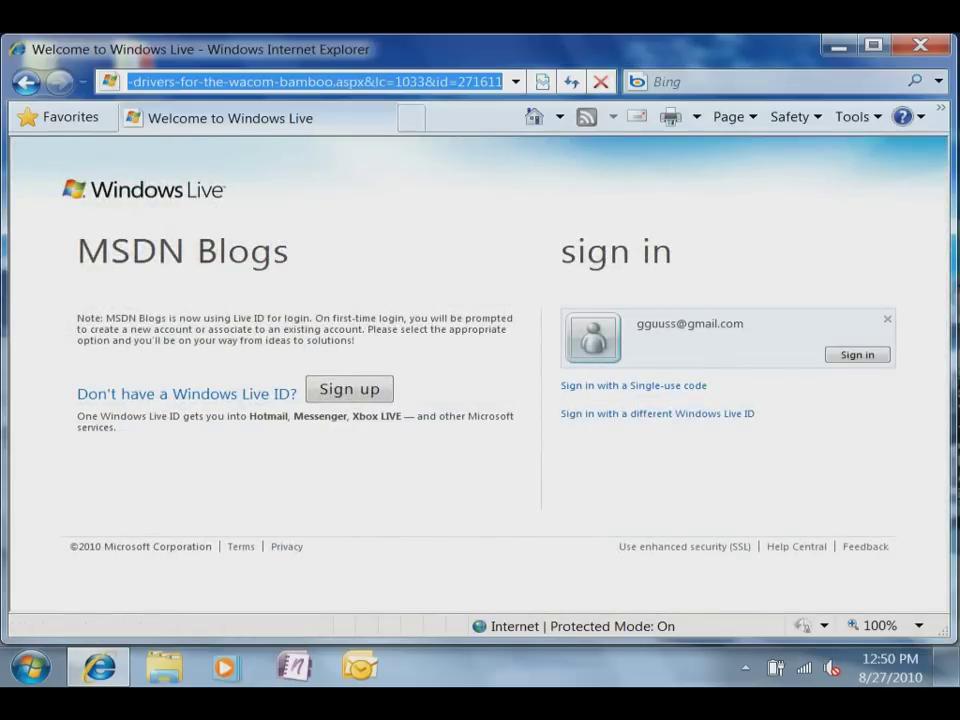
- Sign in to MSDN Blogs with the remembered Windows Live ID by entering the account password
{"action": "left_click", "coordinate": [857, 355]}
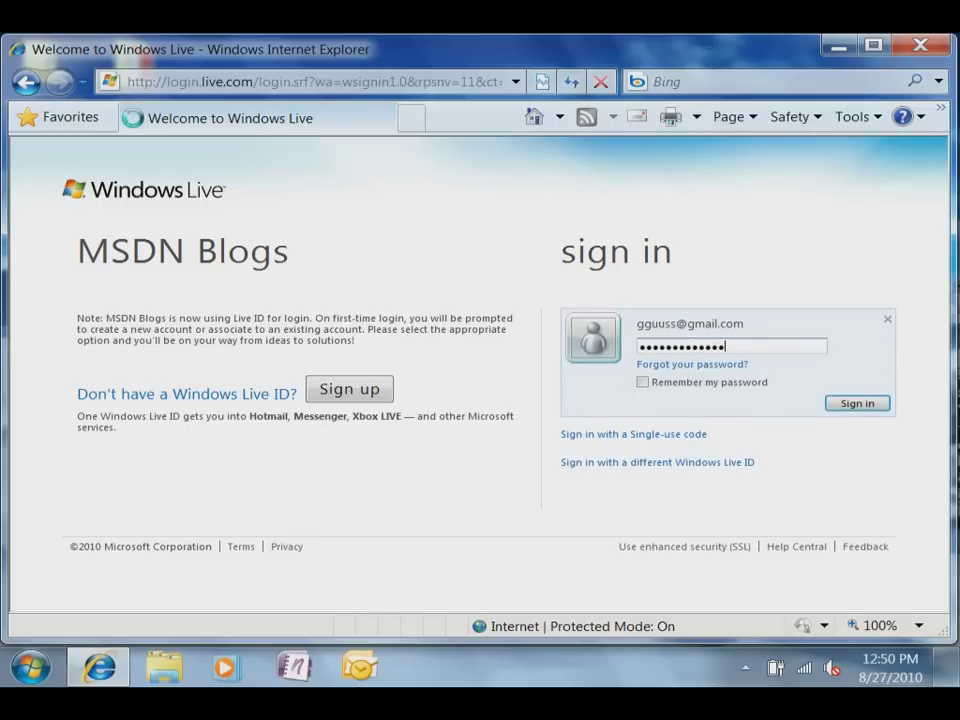
{"action": "key", "text": "Return"}
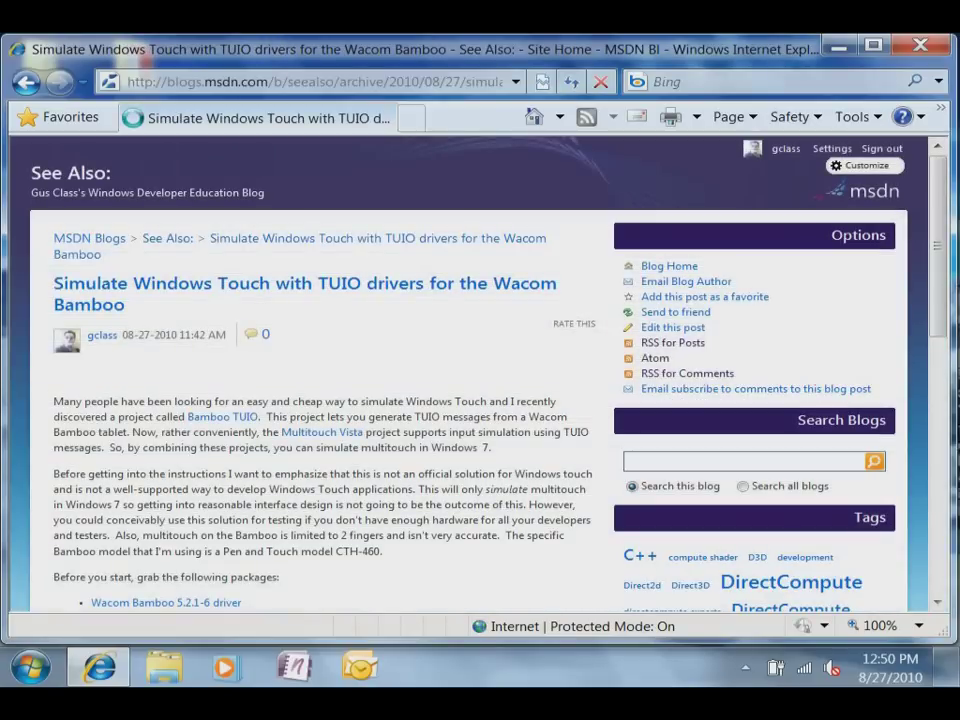
- Bring up the blog post's driver and TUIO setup instructions and snap the browser window to the right half of the screen
{"action": "scroll", "coordinate": [790, 368], "scroll_direction": "down", "scroll_amount": 2}
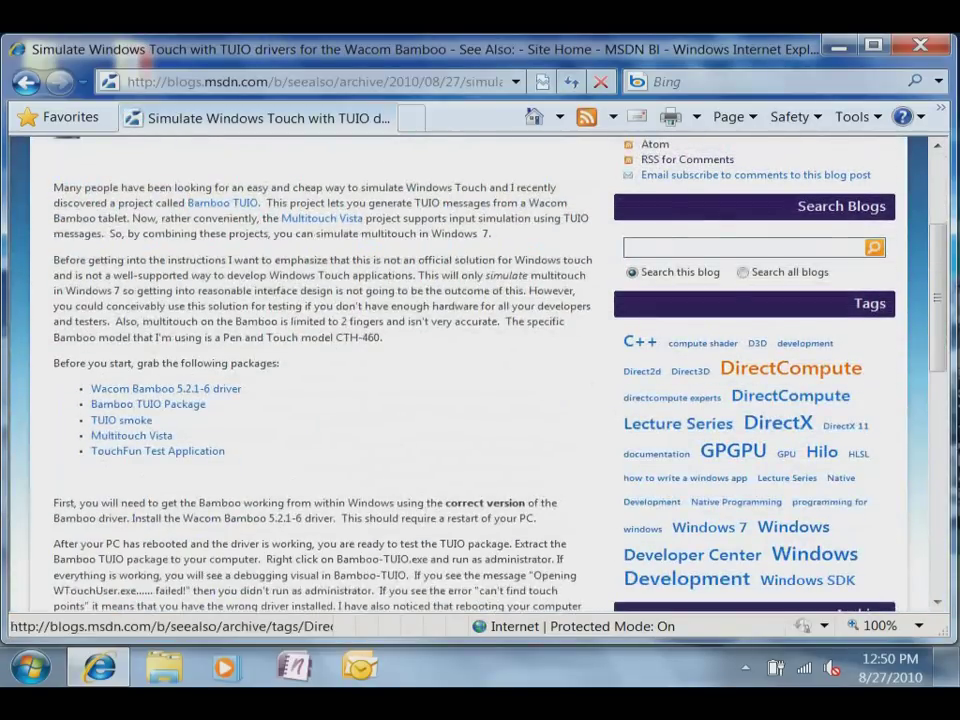
{"action": "scroll", "coordinate": [790, 368], "scroll_direction": "down", "scroll_amount": 1}
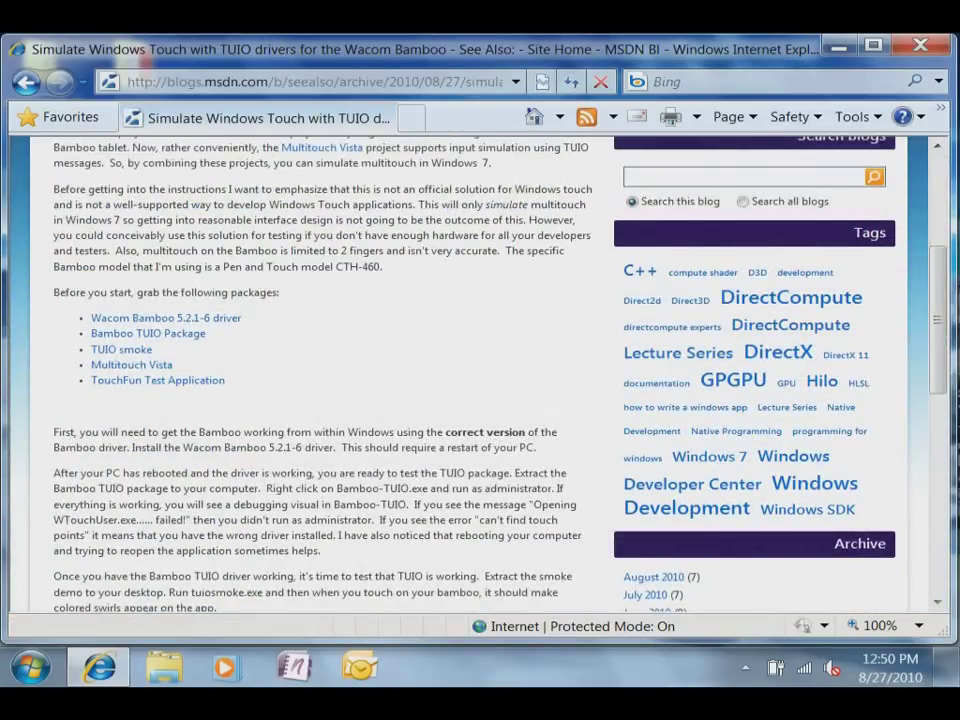
{"action": "scroll", "coordinate": [480, 372], "scroll_direction": "down", "scroll_amount": 1}
{"action": "scroll", "coordinate": [480, 372], "scroll_direction": "down", "scroll_amount": 2}
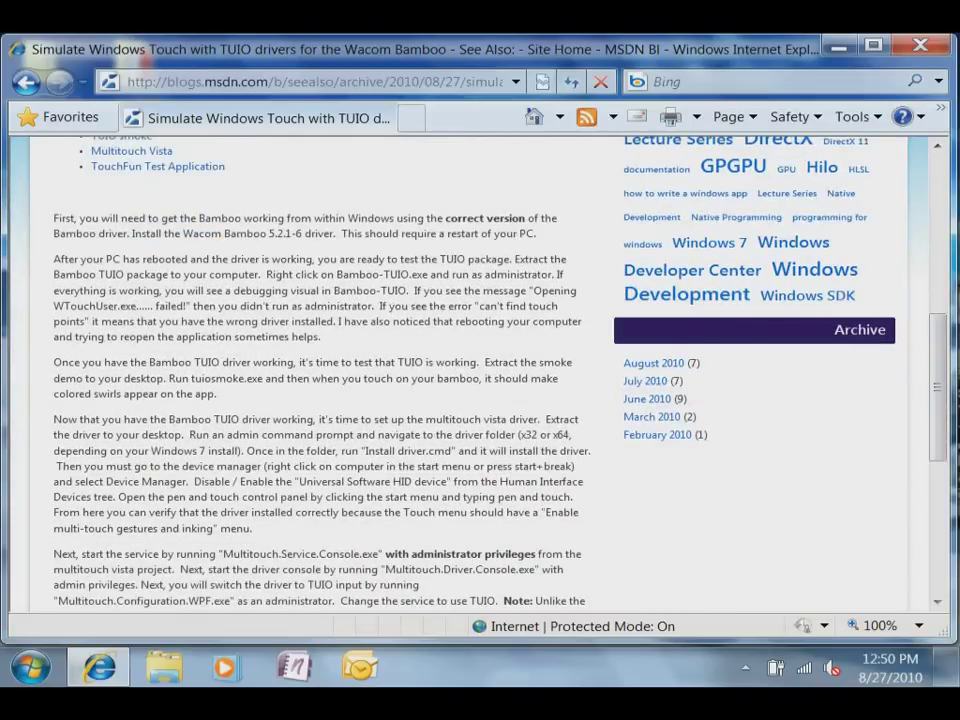
{"action": "key", "text": "super+Right"}
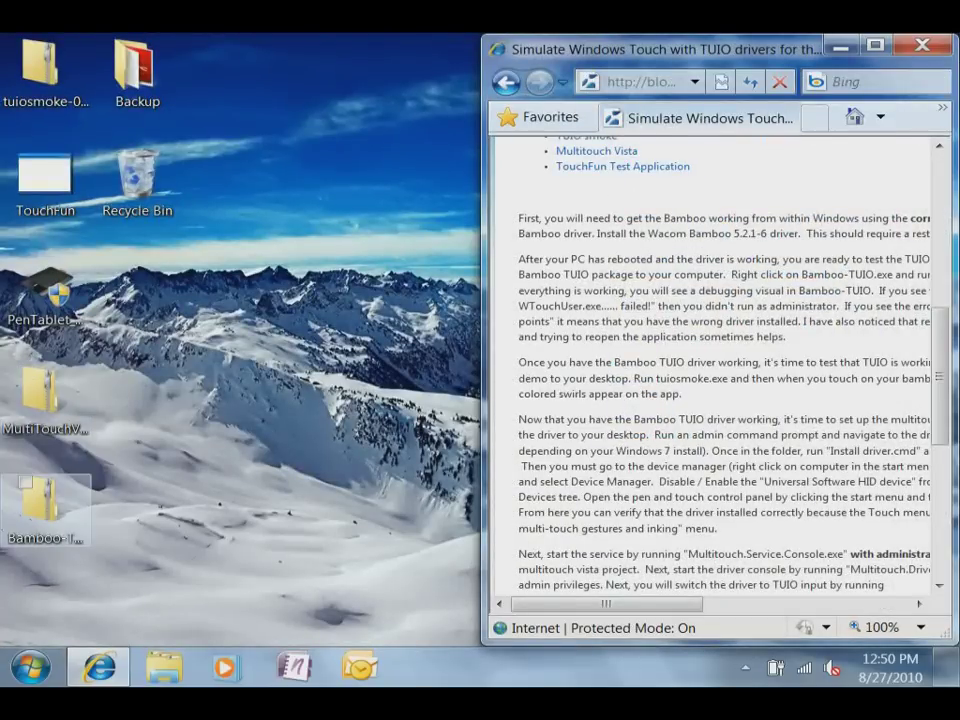
- Open the Bamboo-TUIO_0.04 archive from the desktop, select all its files for extraction, and close the archive window
{"action": "double_click", "coordinate": [40, 505]}
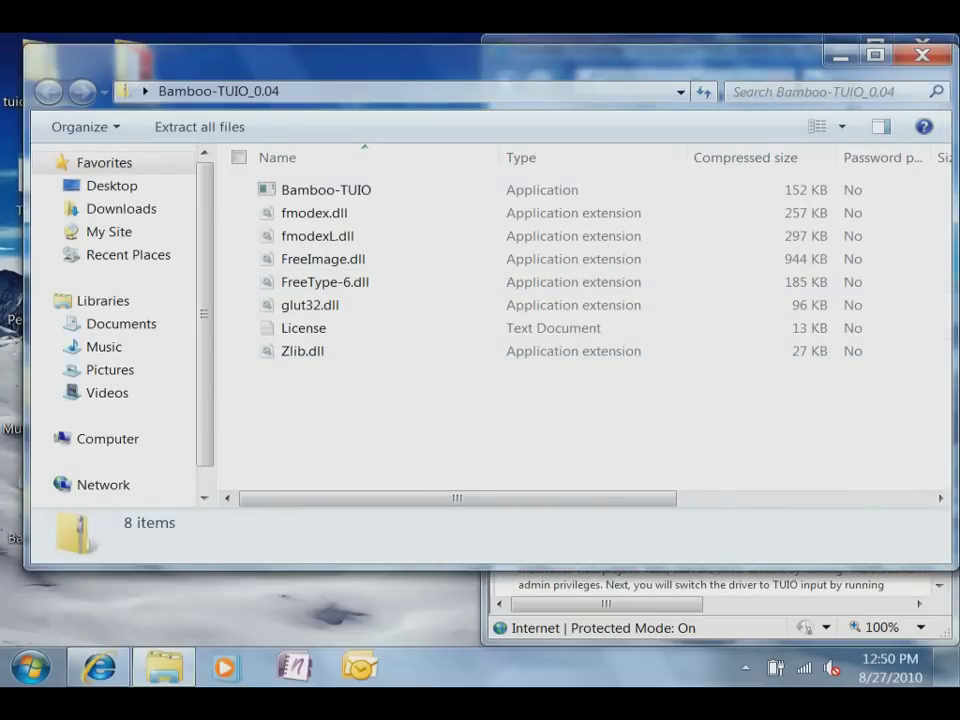
{"action": "key", "text": "ctrl+a"}
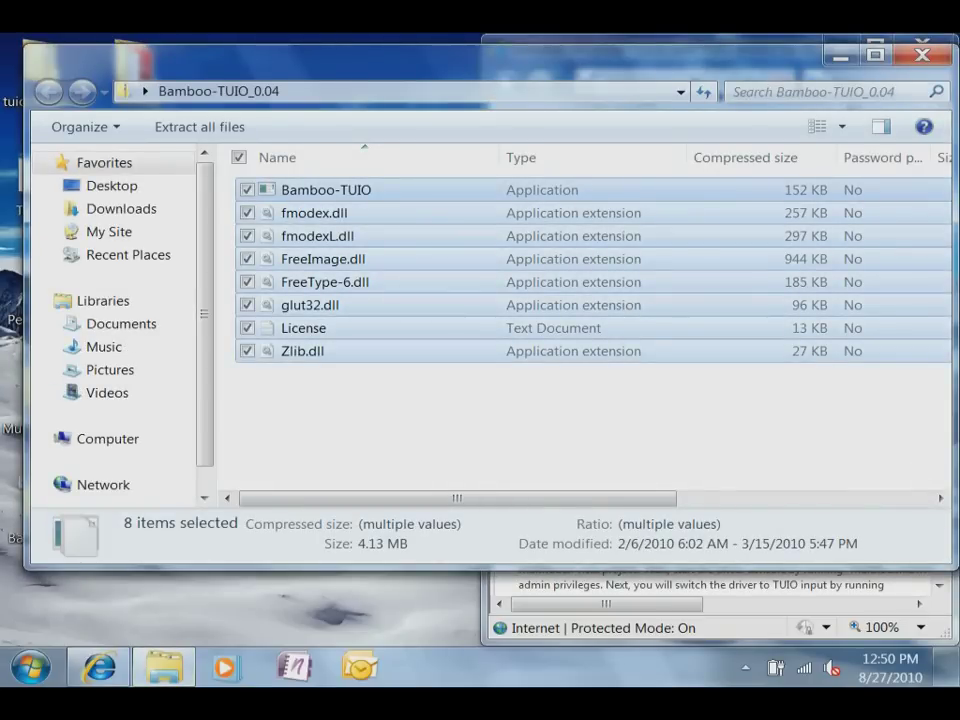
{"action": "key", "text": "alt+F4"}
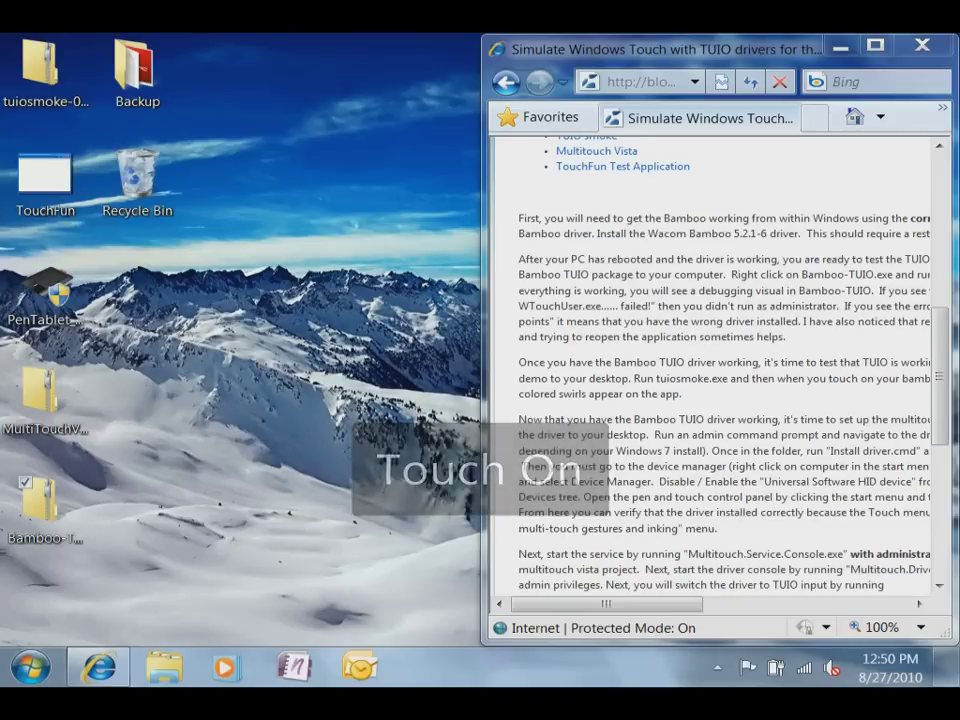
{"action": "left_click", "coordinate": [45, 515]}
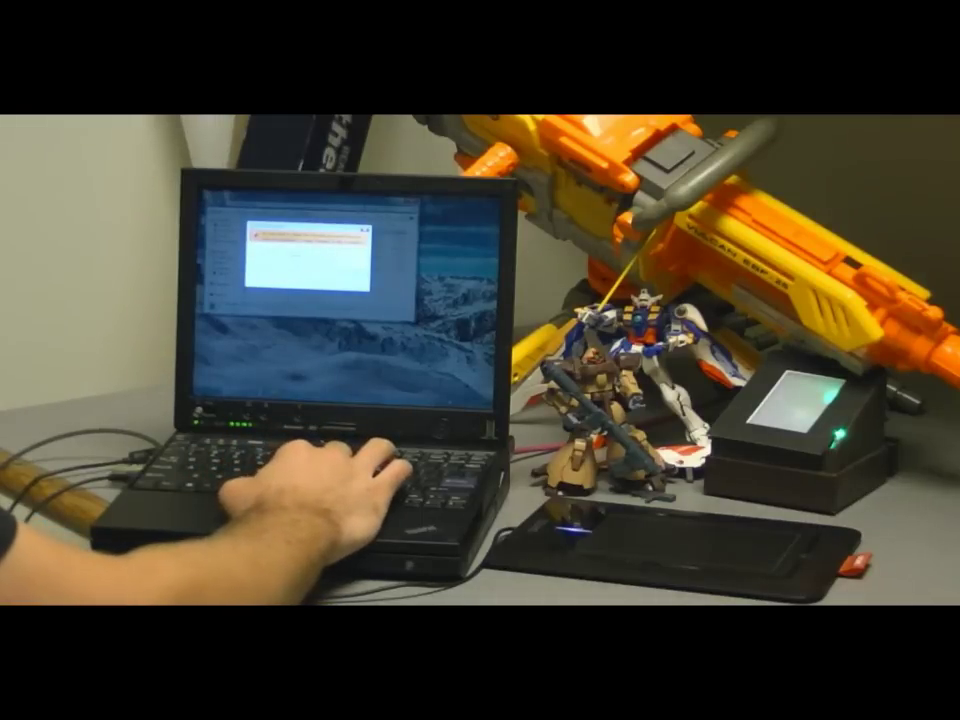
{"action": "left_click", "coordinate": [338, 275]}
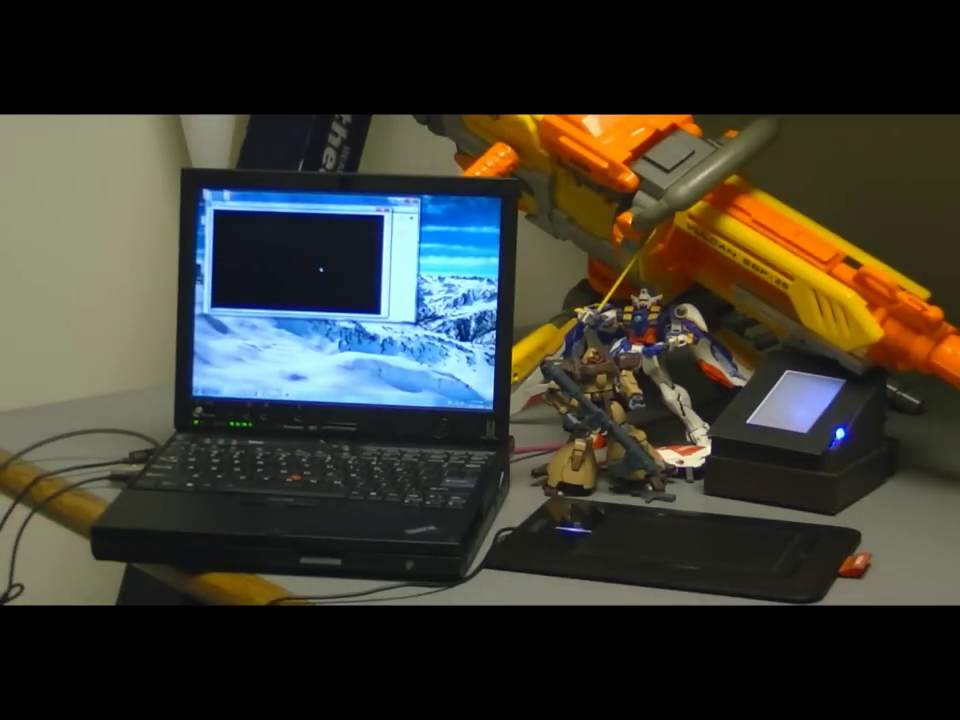
{"action": "key", "text": "Return"}
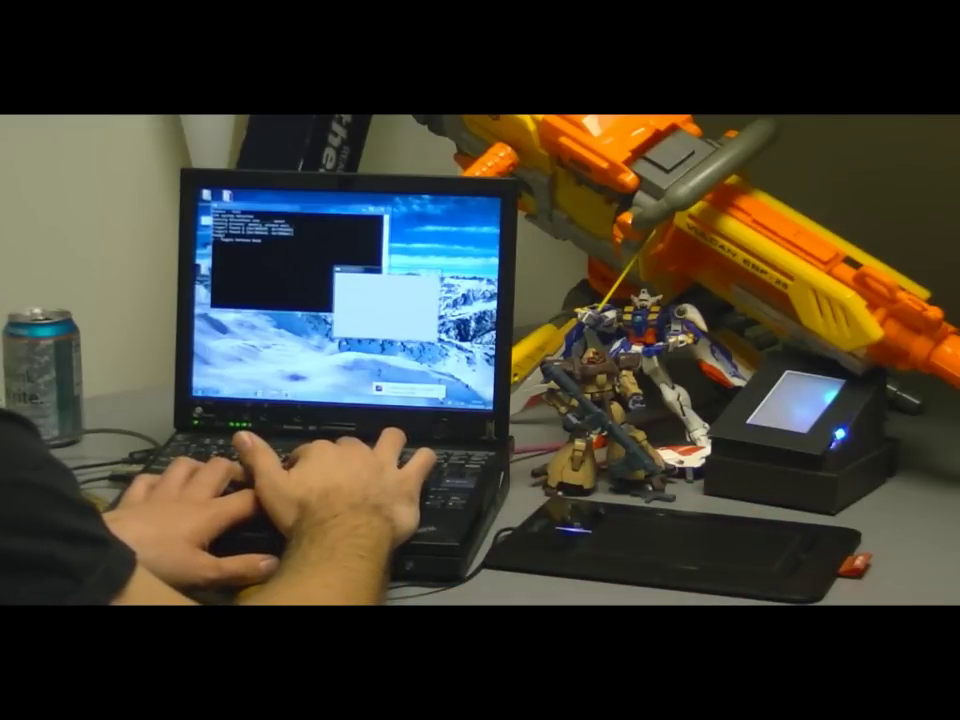
{"action": "key", "text": "super"}
{"action": "key", "text": "super"}
{"action": "key", "text": "super"}
{"action": "key", "text": "super"}
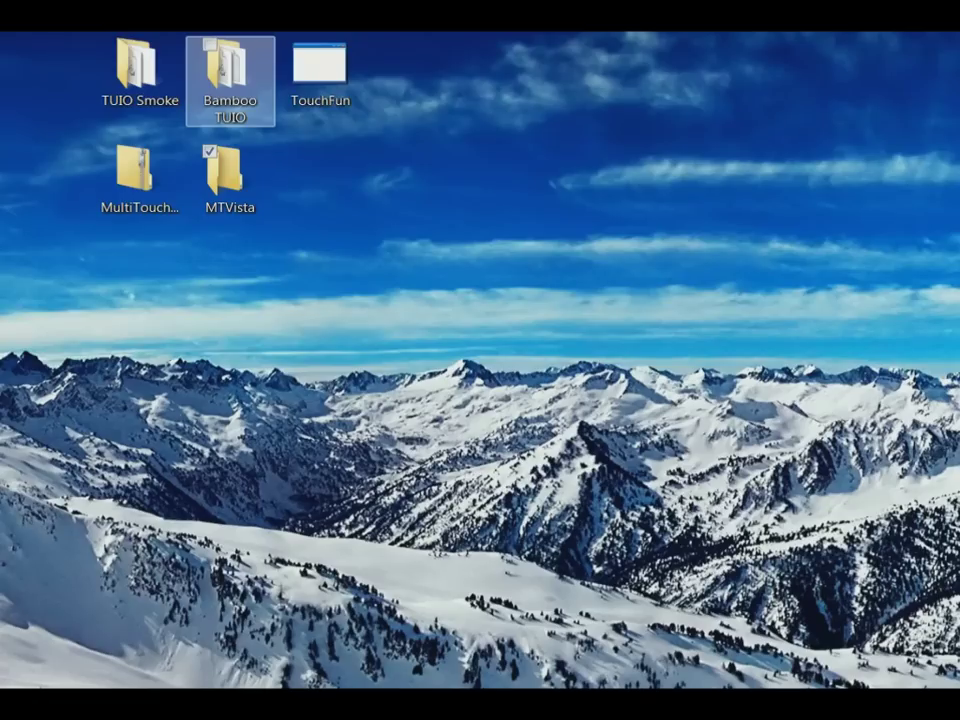
- Open the Bamboo TUIO folder on the desktop and run the Bamboo-TUIO application as administrator
{"action": "double_click", "coordinate": [230, 78]}
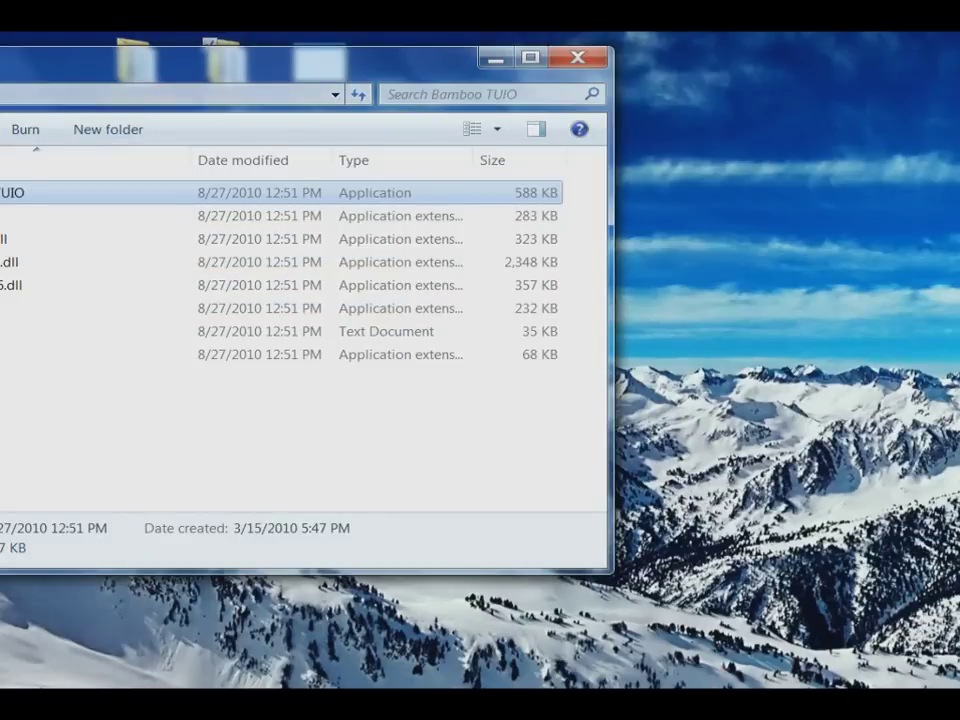
{"action": "left_click_drag", "start_coordinate": [250, 58], "coordinate": [599, 71]}
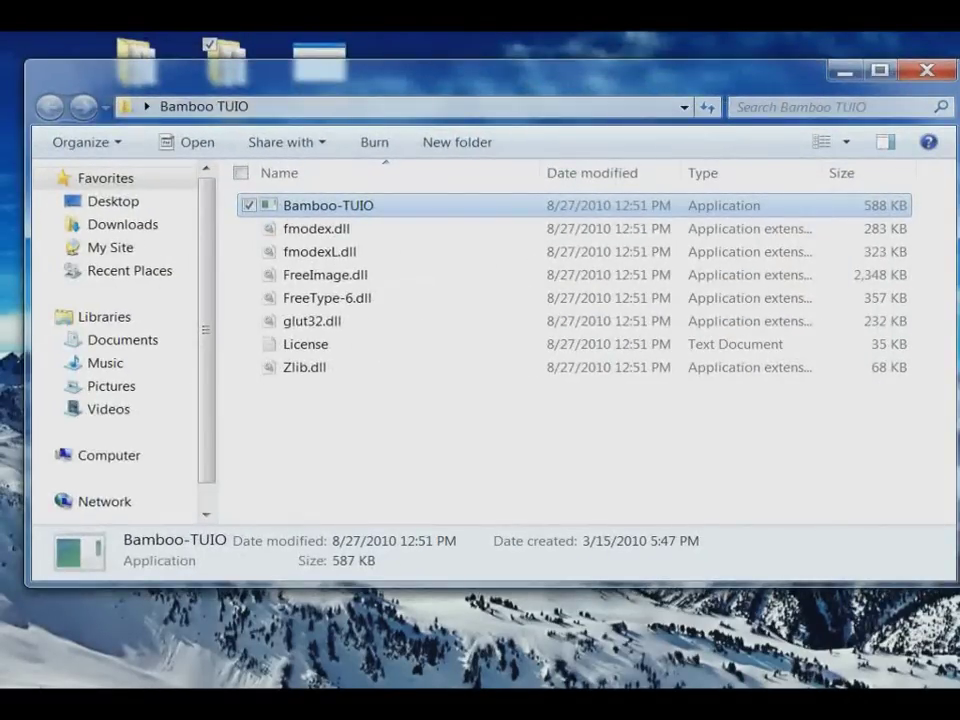
{"action": "right_click", "coordinate": [389, 200]}
{"action": "left_click", "coordinate": [145, 232]}
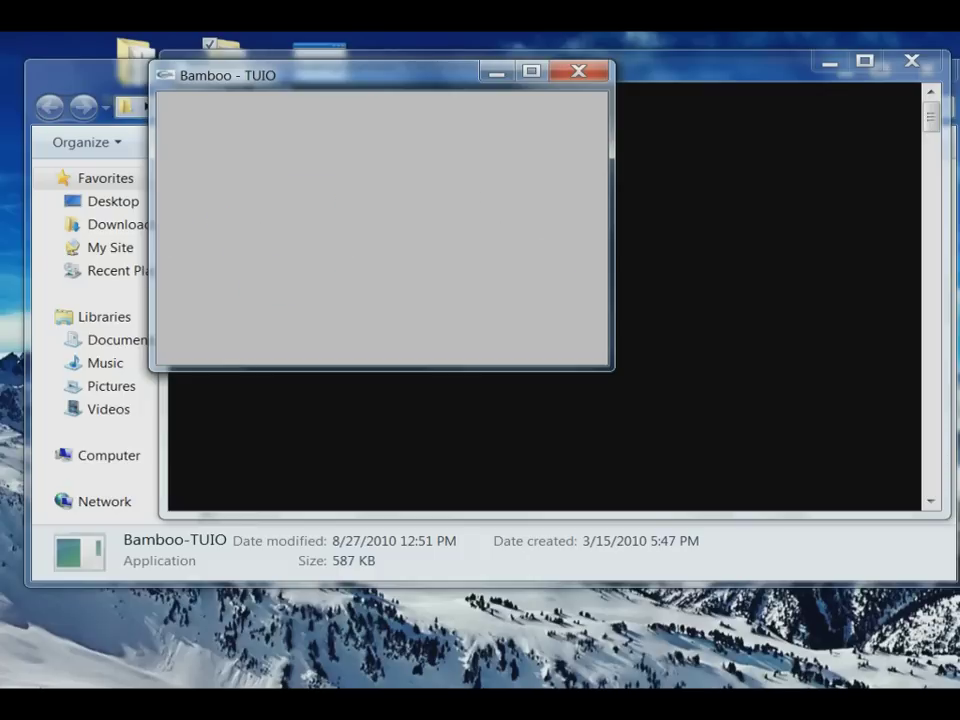
- Close the tuiosmoke-0.6-win32 archive window and test the Smoke demo launched from the extracted TUIO Smoke folder
{"action": "key", "text": "alt+Tab"}
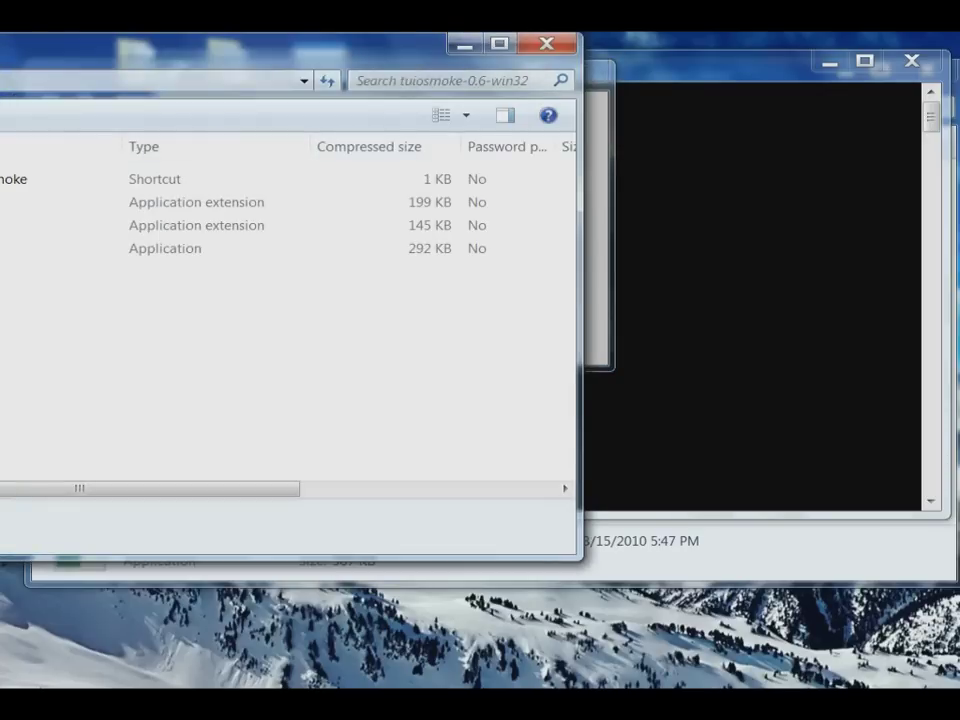
{"action": "key", "text": "alt+F4"}
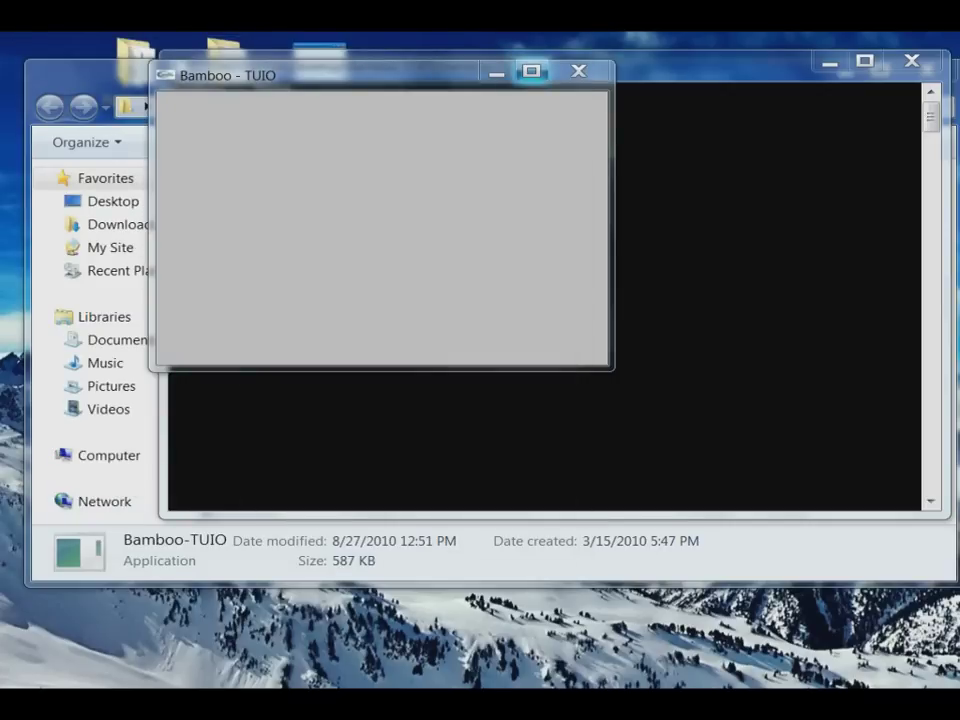
{"action": "left_click", "coordinate": [578, 71]}
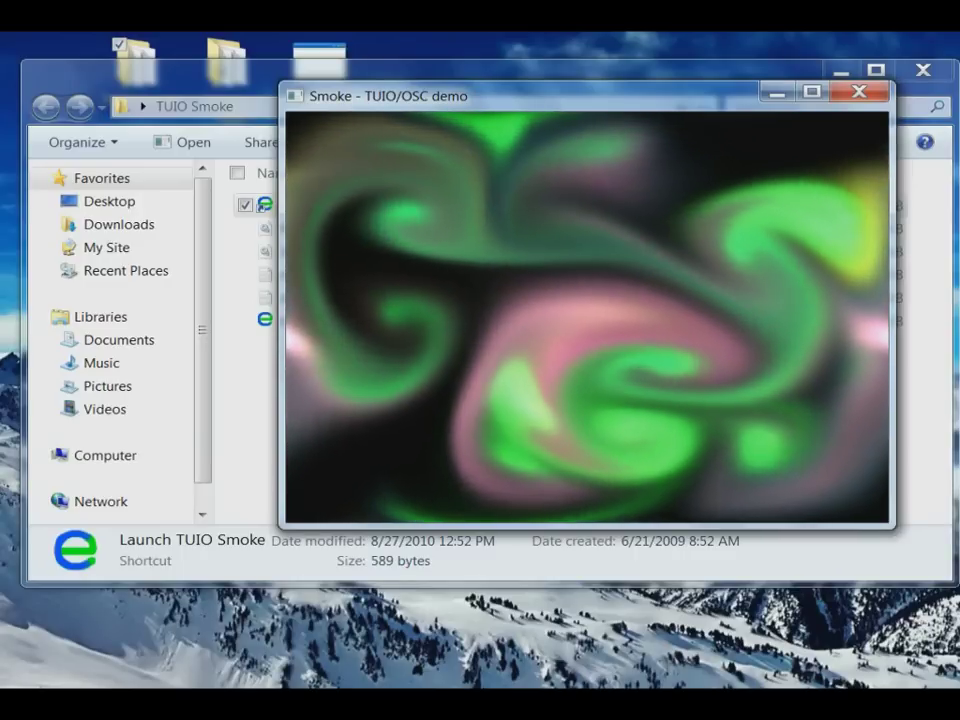
{"action": "left_click", "coordinate": [859, 92]}
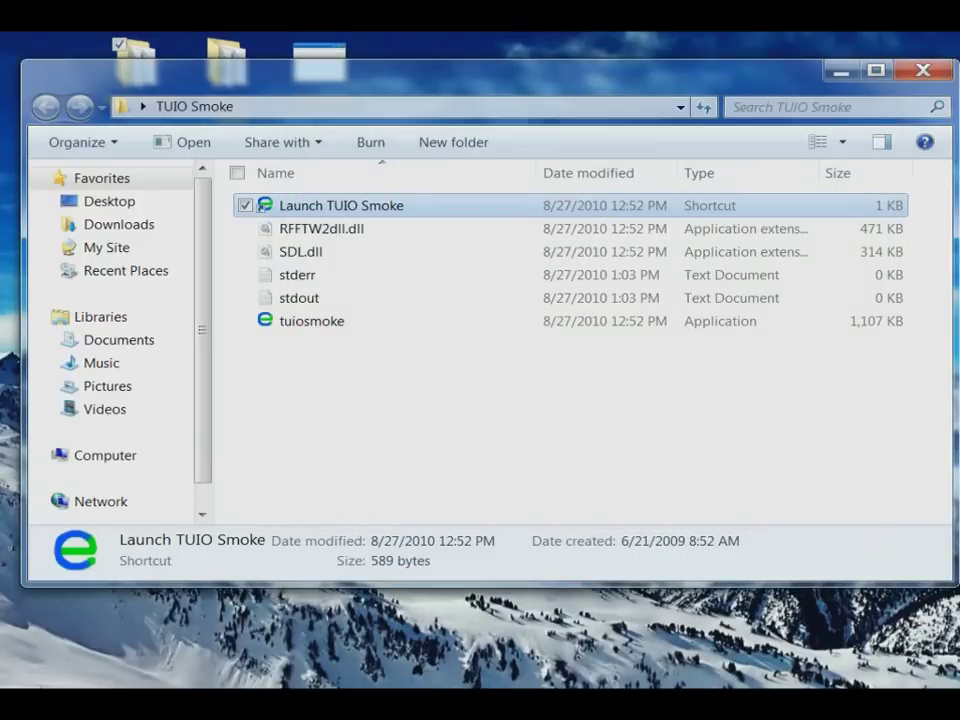
- Close the TUIO Smoke folder and copy all contents of the MultiTouchVista second release refresh 2 archive into the MTVista desktop folder
{"action": "left_click", "coordinate": [923, 70]}
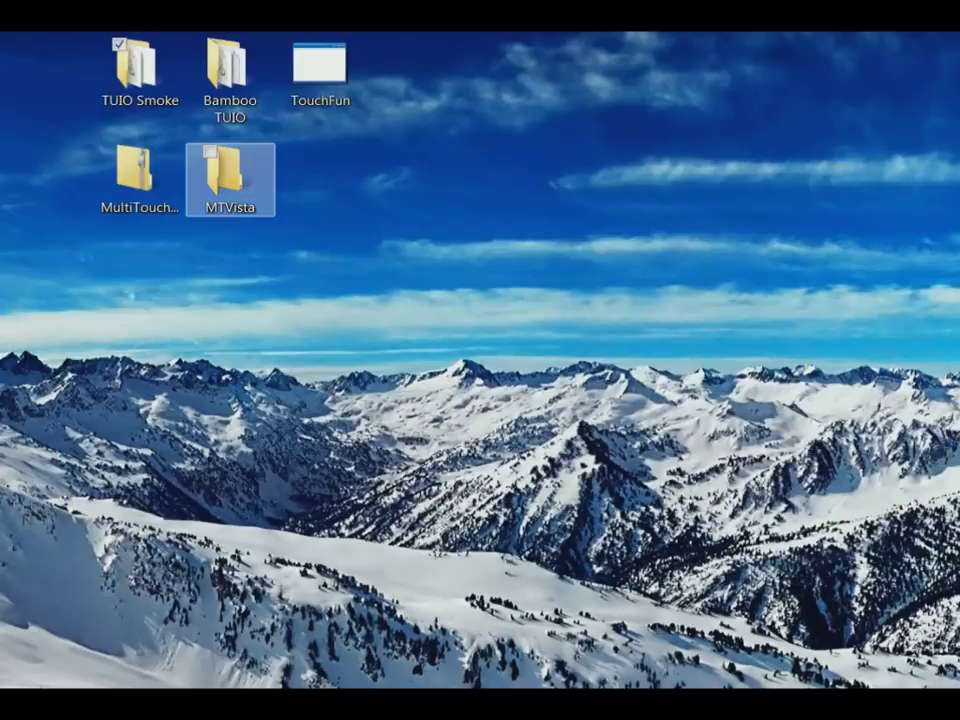
{"action": "left_click", "coordinate": [140, 180]}
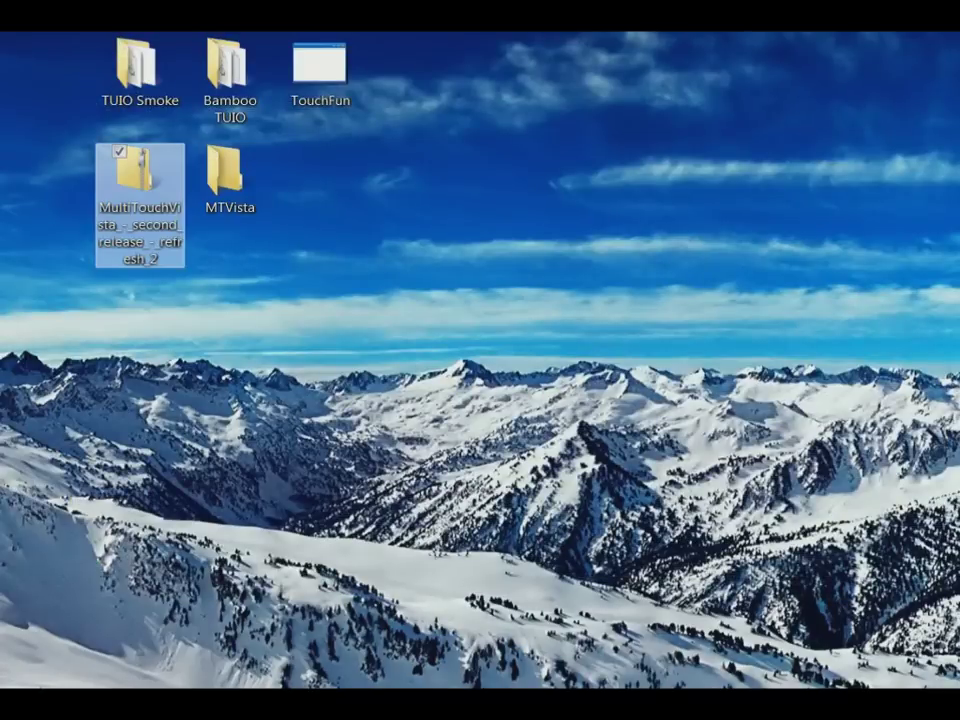
{"action": "key", "text": "Return"}
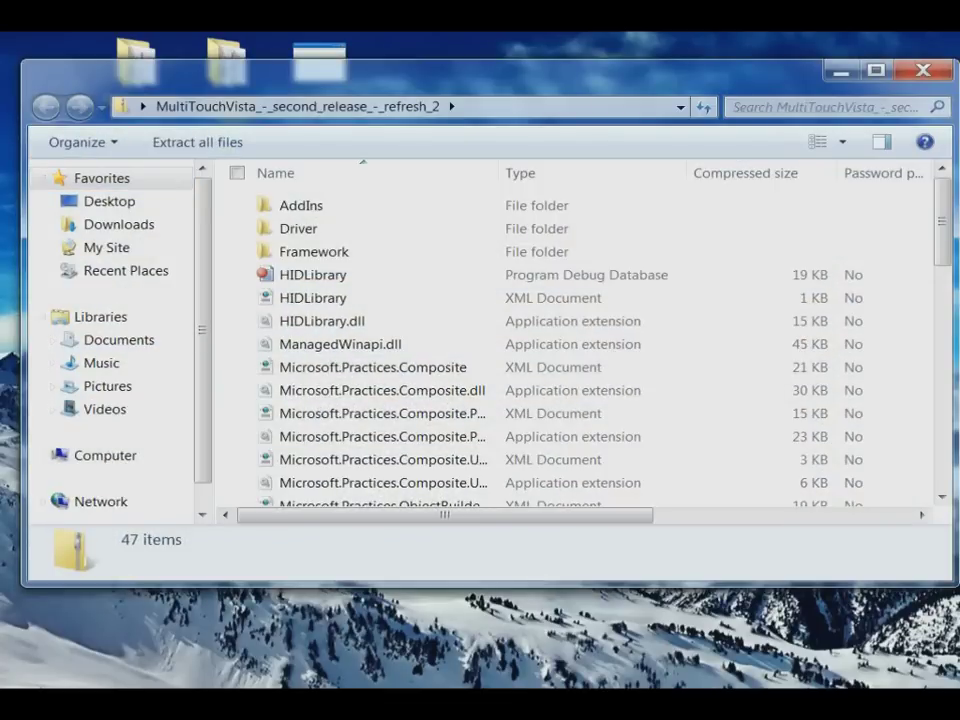
{"action": "key", "text": "super"}
{"action": "key", "text": "super"}
{"action": "key", "text": "alt+F4"}
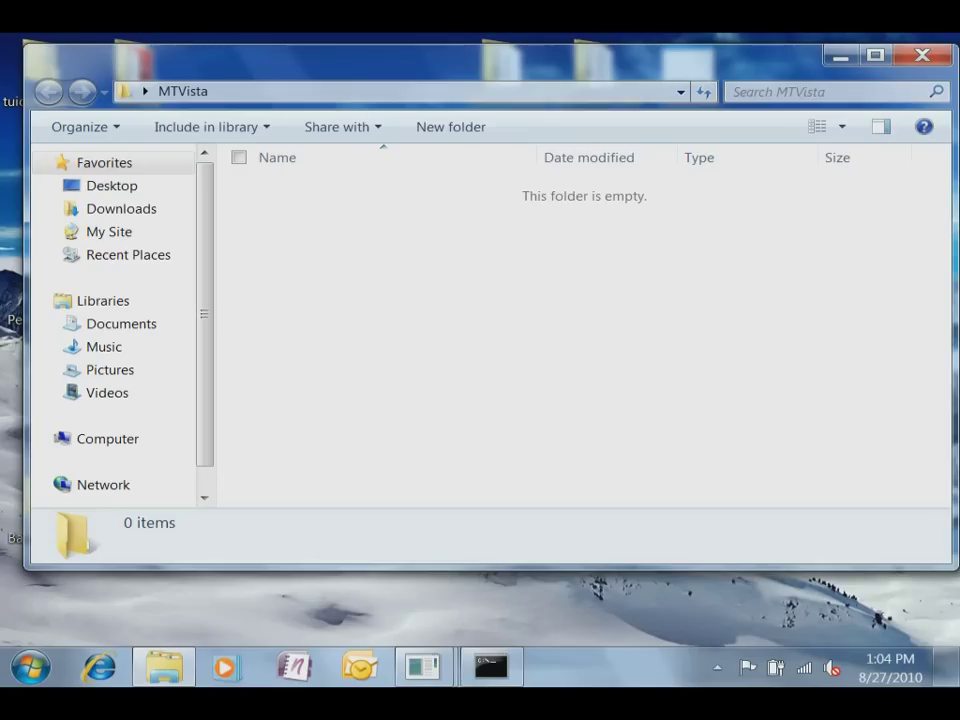
{"action": "key", "text": "ctrl+v"}
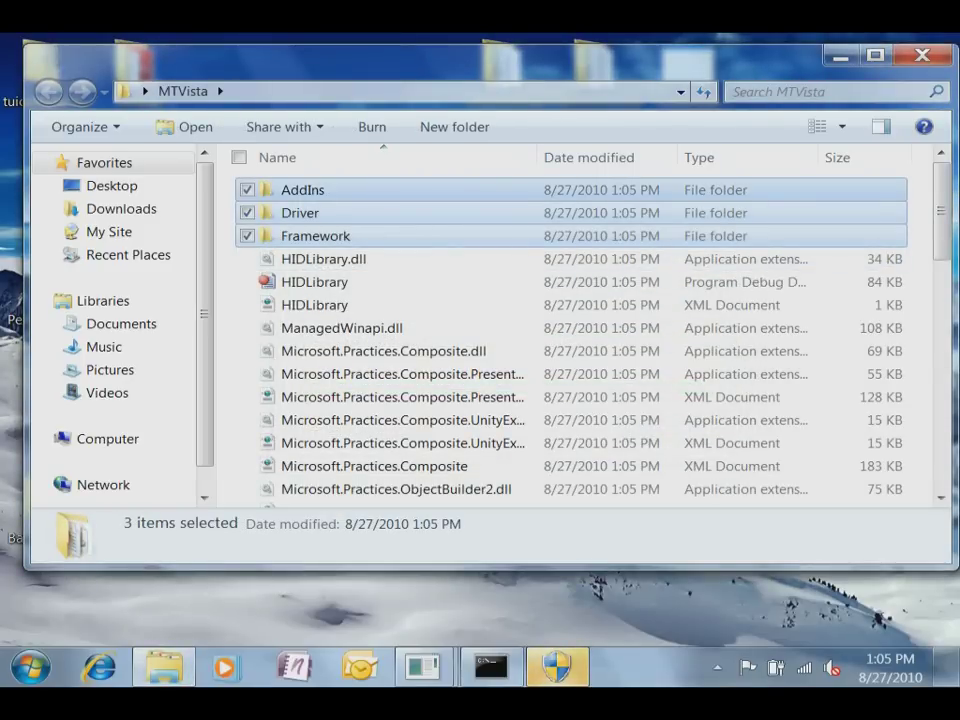
- Minimize the MTVista folder window and list the MTVista directory with dir in the already open administrator command prompt
{"action": "left_click", "coordinate": [841, 56]}
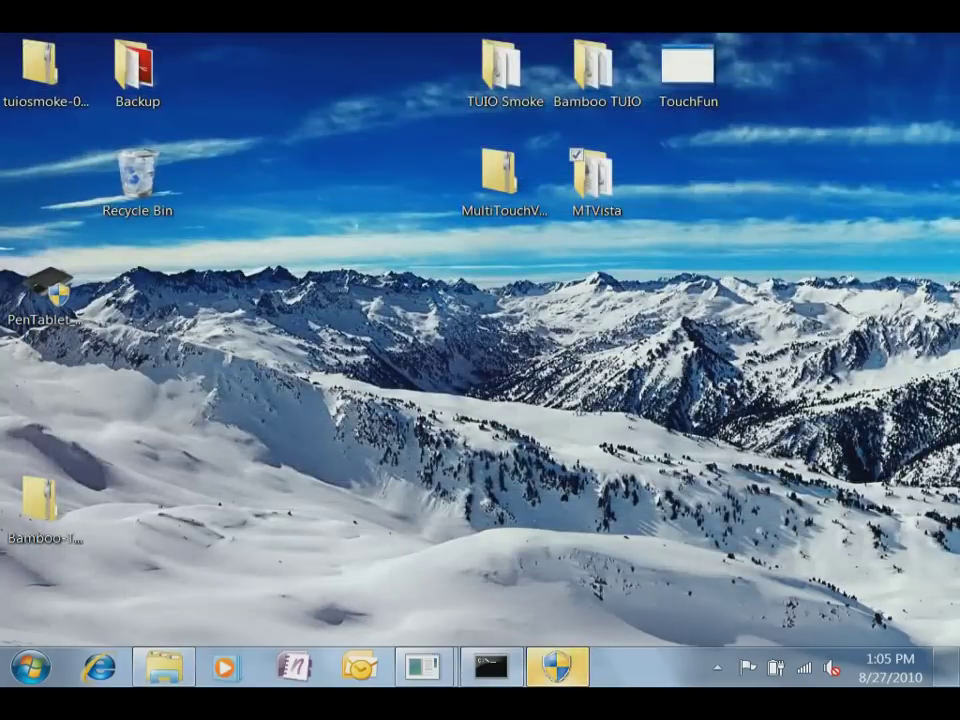
{"action": "left_click", "coordinate": [557, 667]}
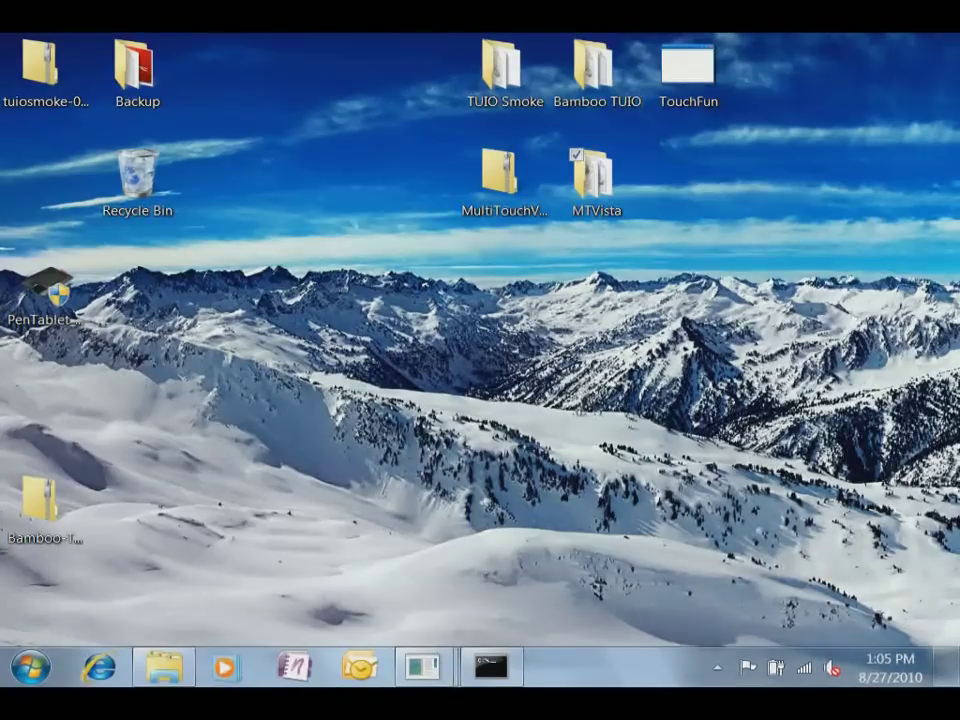
{"action": "left_click", "coordinate": [492, 667]}
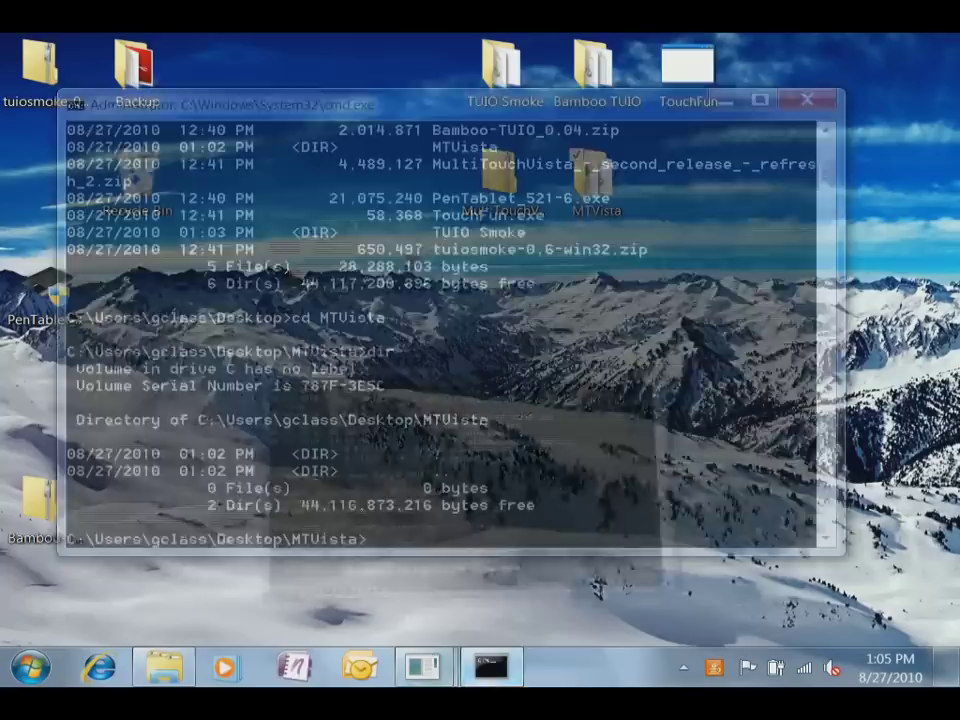
{"action": "type", "text": "d"}
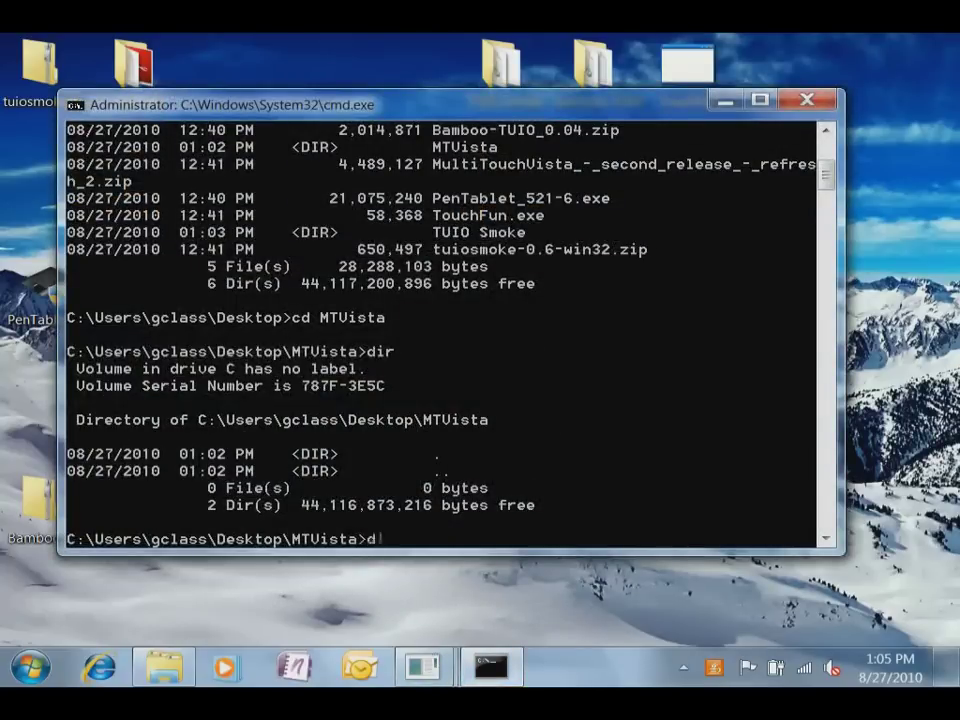
{"action": "type", "text": "ir"}
{"action": "key", "text": "Return"}
- Change to the Driver directory and into its x32 subdirectory, listing the contents of each with dir
{"action": "type", "text": "cd dri"}
{"action": "key", "text": "Tab"}
{"action": "key", "text": "Return"}
{"action": "type", "text": "dir"}
{"action": "key", "text": "Return"}
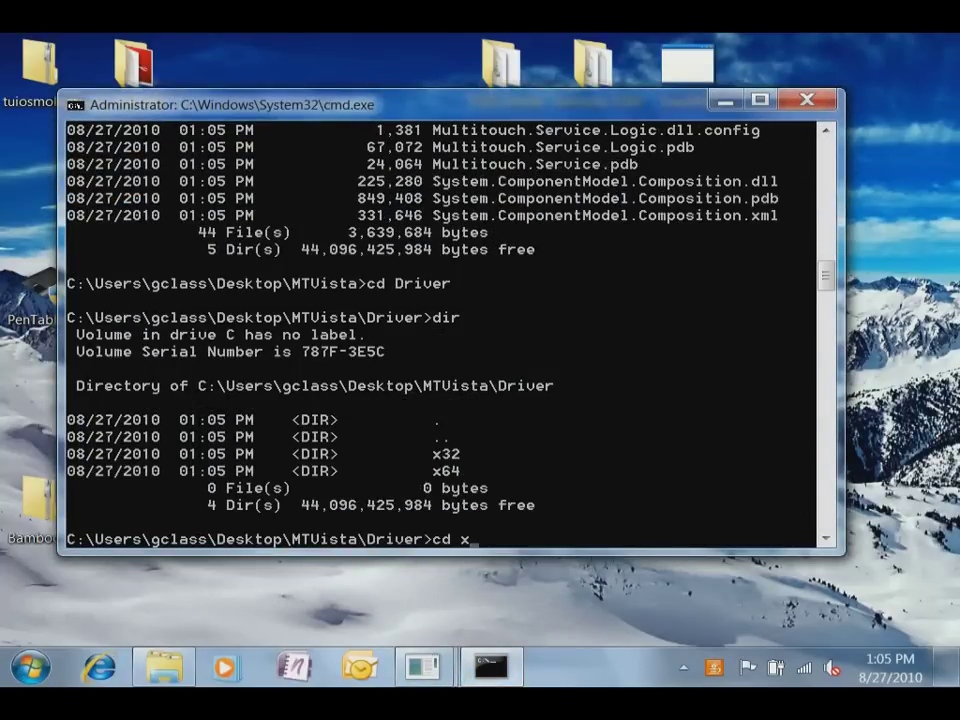
{"action": "key", "text": "Return"}
{"action": "type", "text": "dir"}
{"action": "key", "text": "Return"}
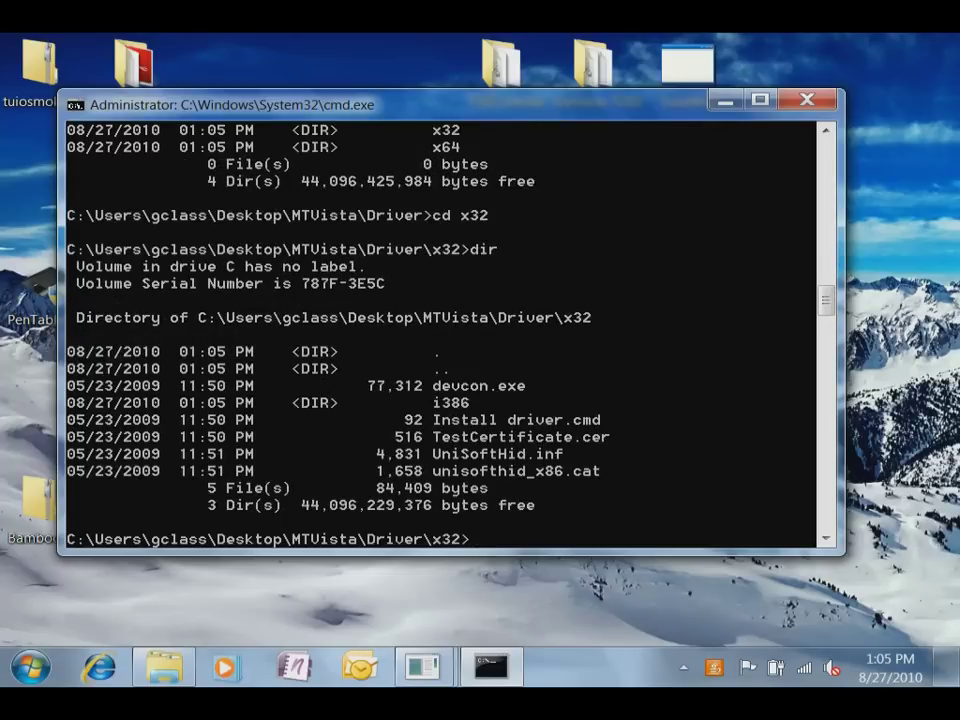
- Try to run "Install driver.cmd" from the x32 directory with a ./ prefix
{"action": "type", "text": "./"}
{"action": "key", "text": "Tab"}
{"action": "key", "text": "Return"}
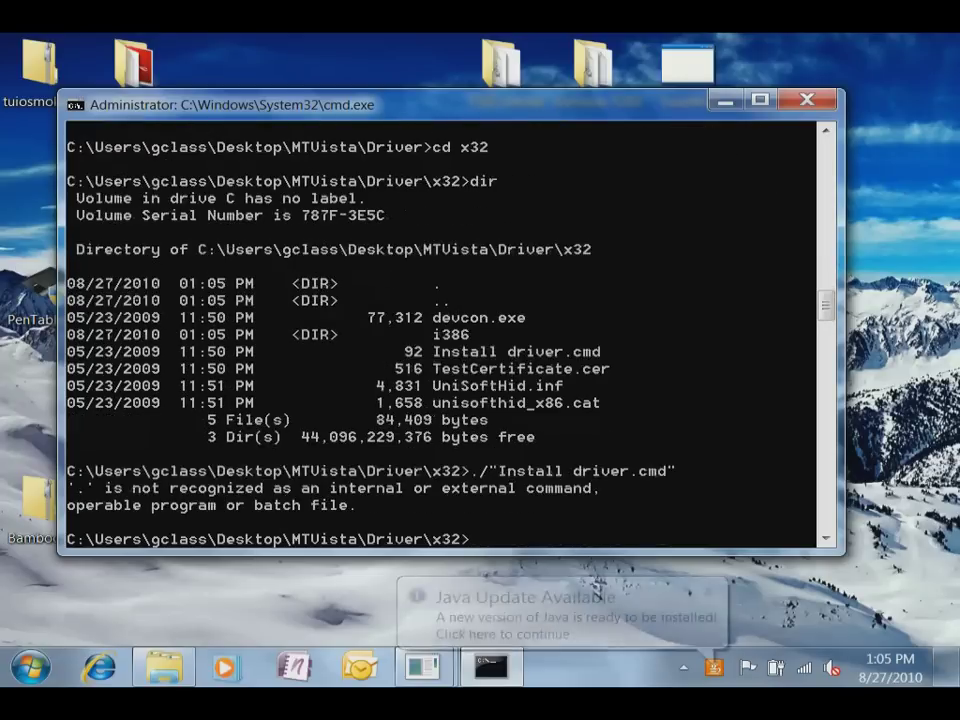
- Run "Install driver.cmd" from the x32 directory to install the Multitouch Vista driver
{"action": "type", "text": "inst"}
{"action": "key", "text": "Tab"}
{"action": "key", "text": "Return"}
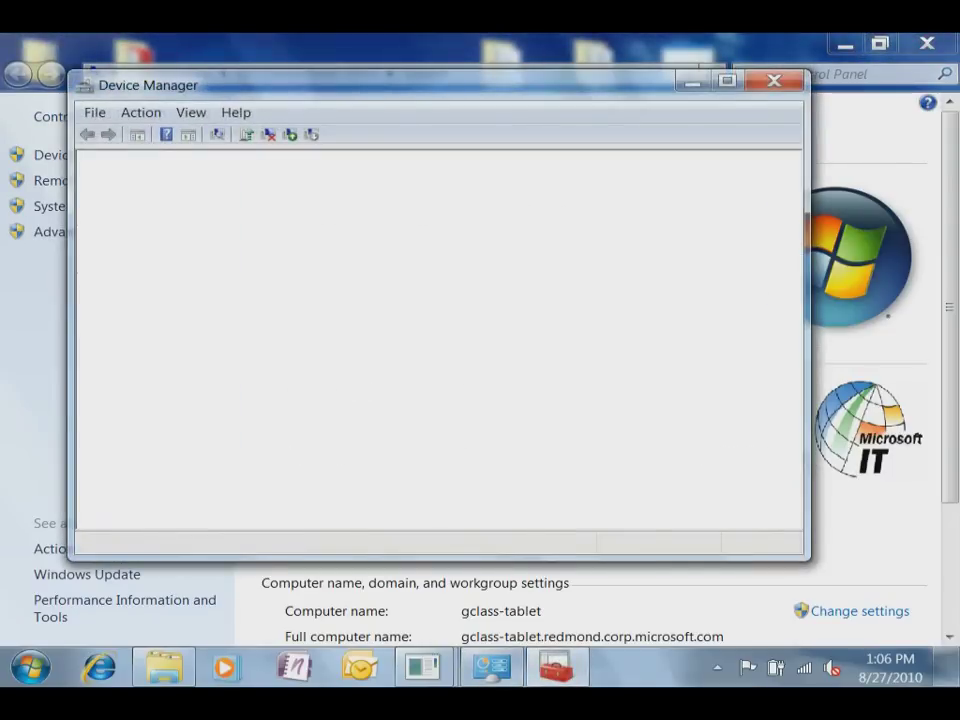
- Close the System window, then disable and re-enable the Universal Software HID device under Human Interface Devices in Device Manager
{"action": "left_click", "coordinate": [926, 43]}
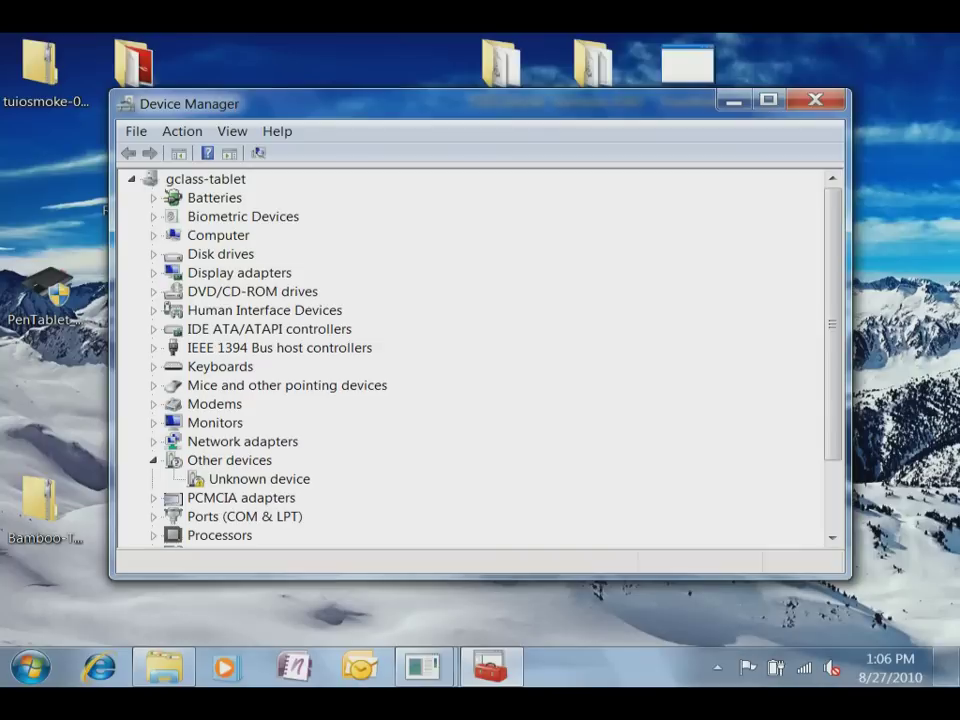
{"action": "left_click", "coordinate": [153, 310]}
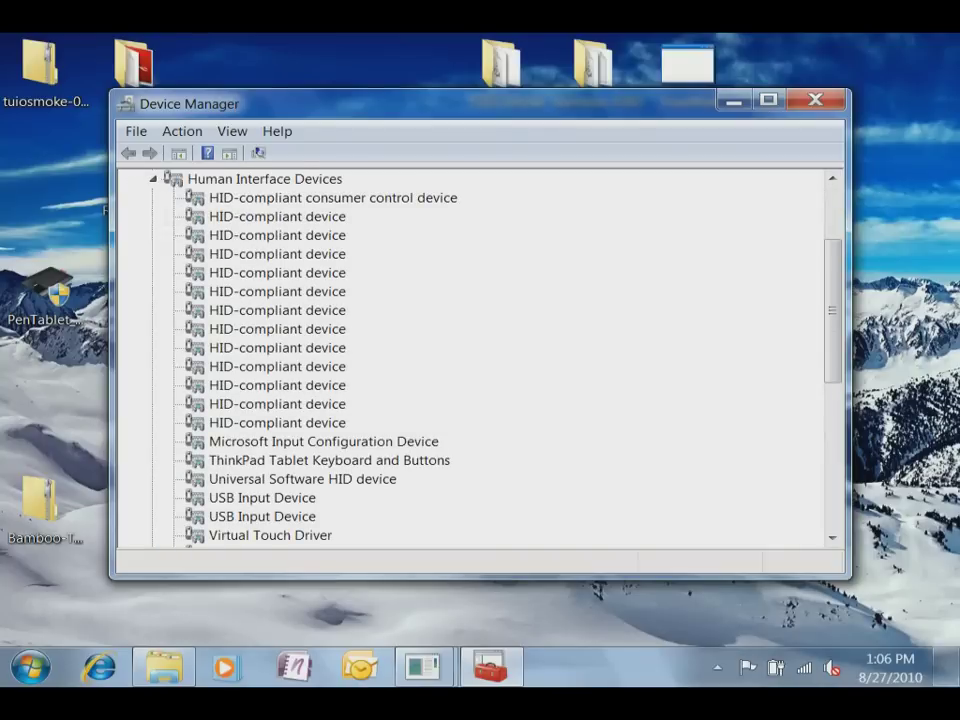
{"action": "scroll", "coordinate": [320, 312], "scroll_direction": "down", "scroll_amount": 2}
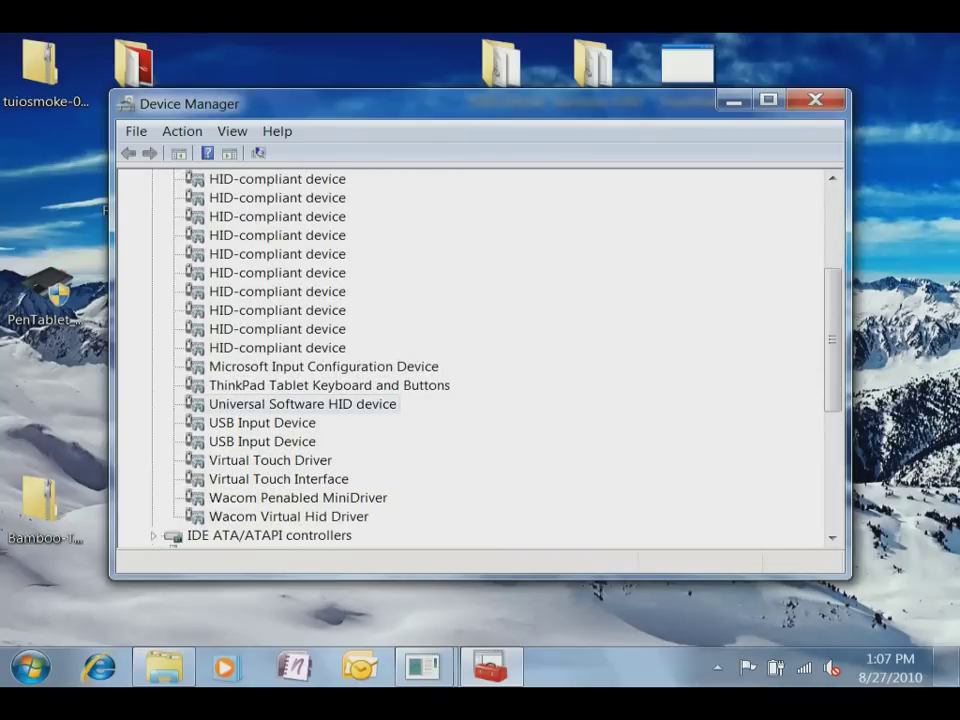
{"action": "right_click", "coordinate": [286, 402]}
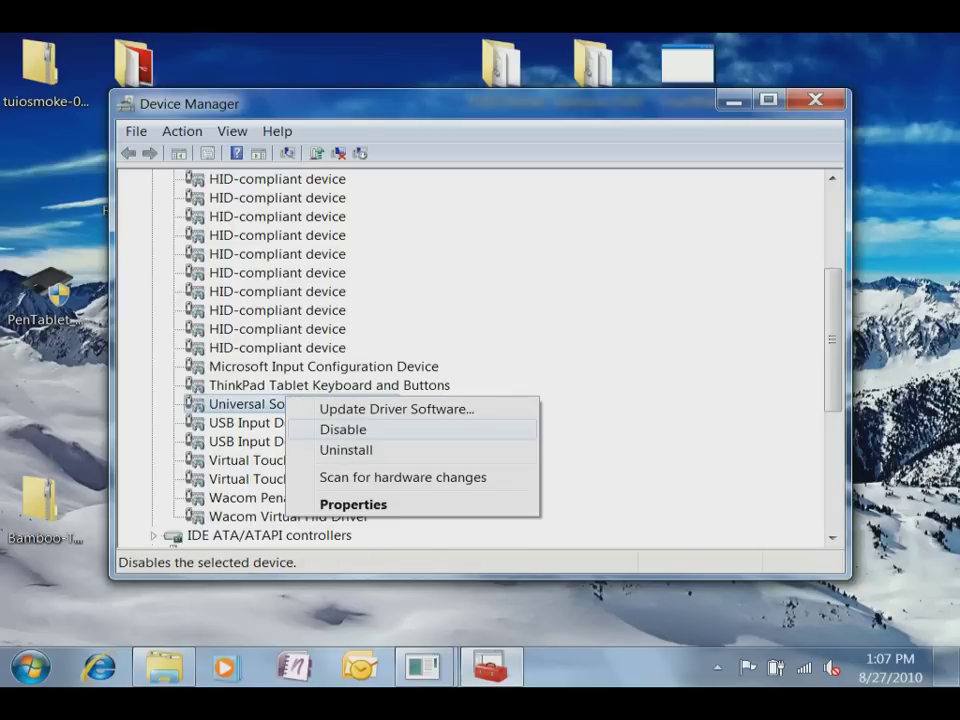
{"action": "left_click", "coordinate": [343, 429]}
{"action": "left_click", "coordinate": [550, 373]}
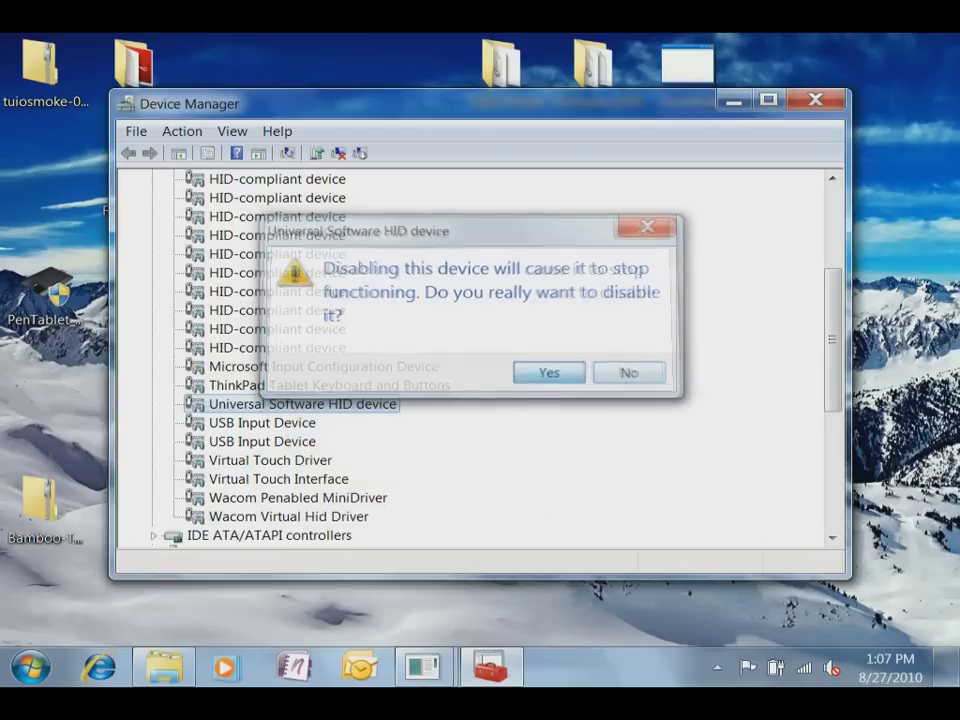
{"action": "right_click", "coordinate": [368, 404]}
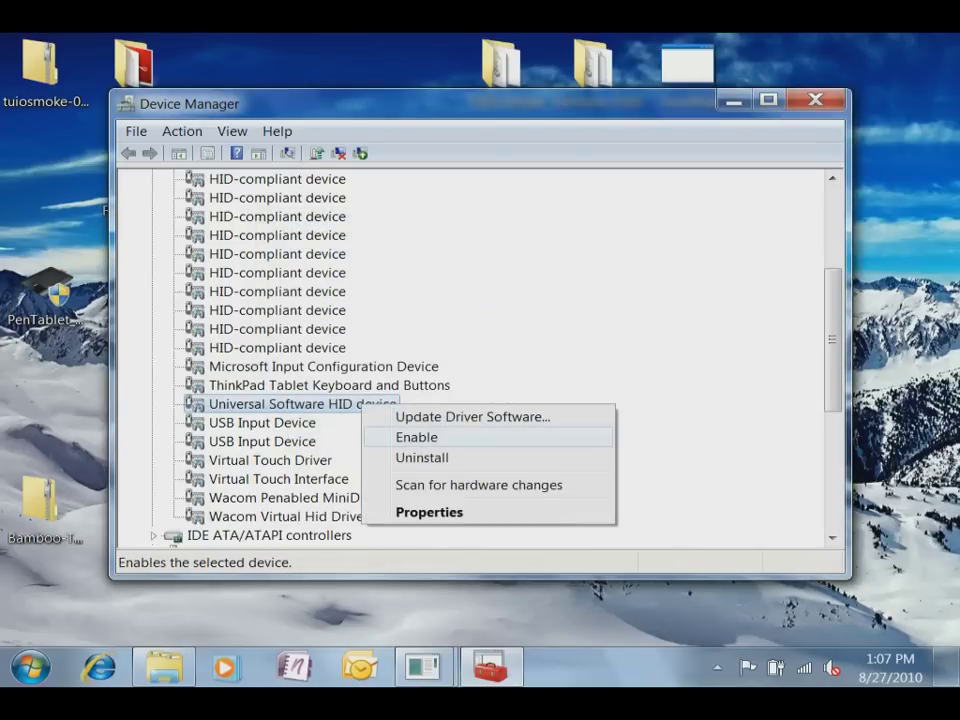
{"action": "left_click", "coordinate": [414, 437]}
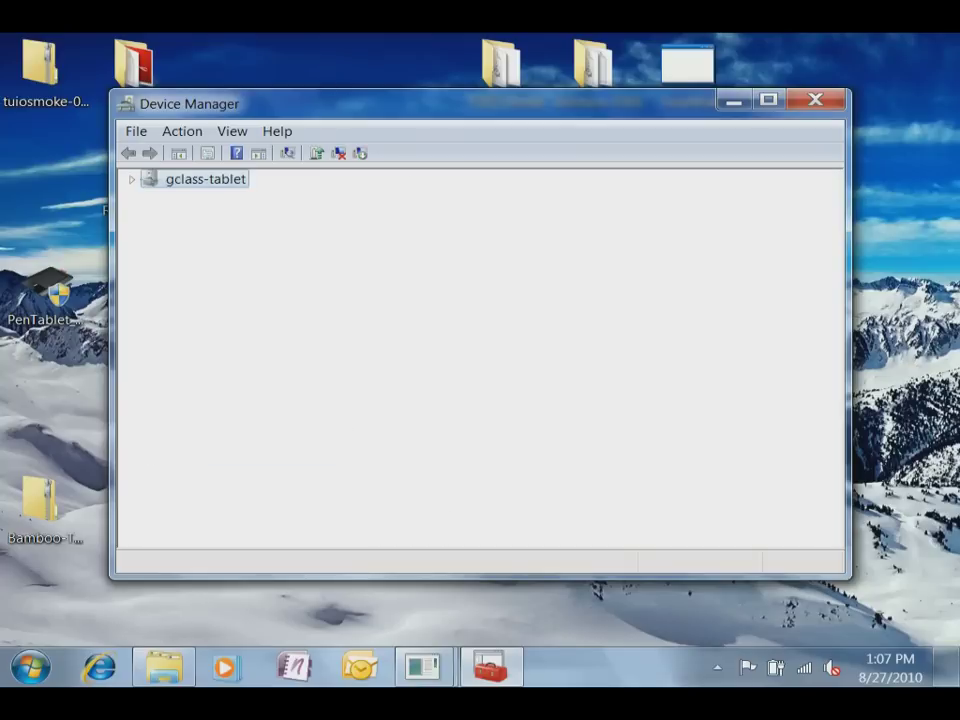
- Turn on showing the touch pointer during screen interaction in the Pen and Touch settings, and close Device Manager
{"action": "key", "text": "super"}
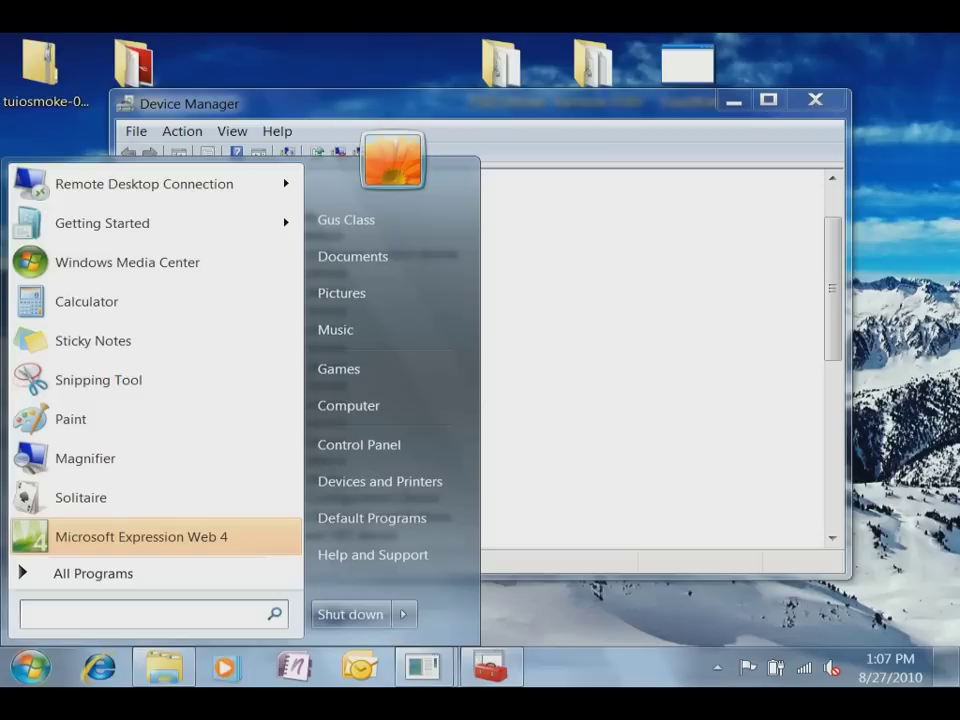
{"action": "type", "text": "pen and"}
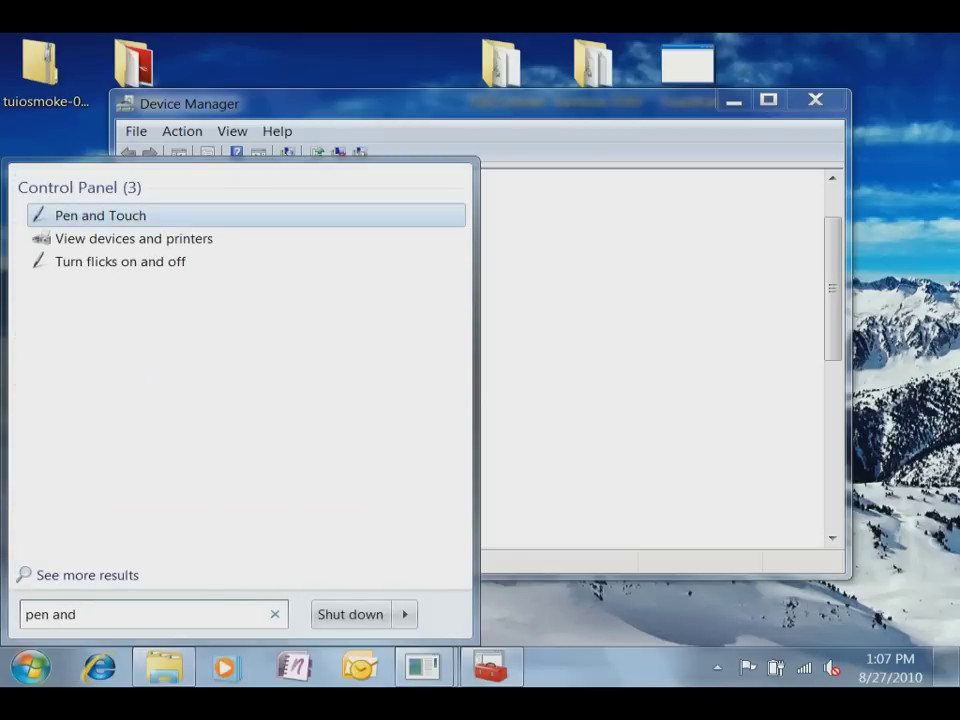
{"action": "key", "text": "Return"}
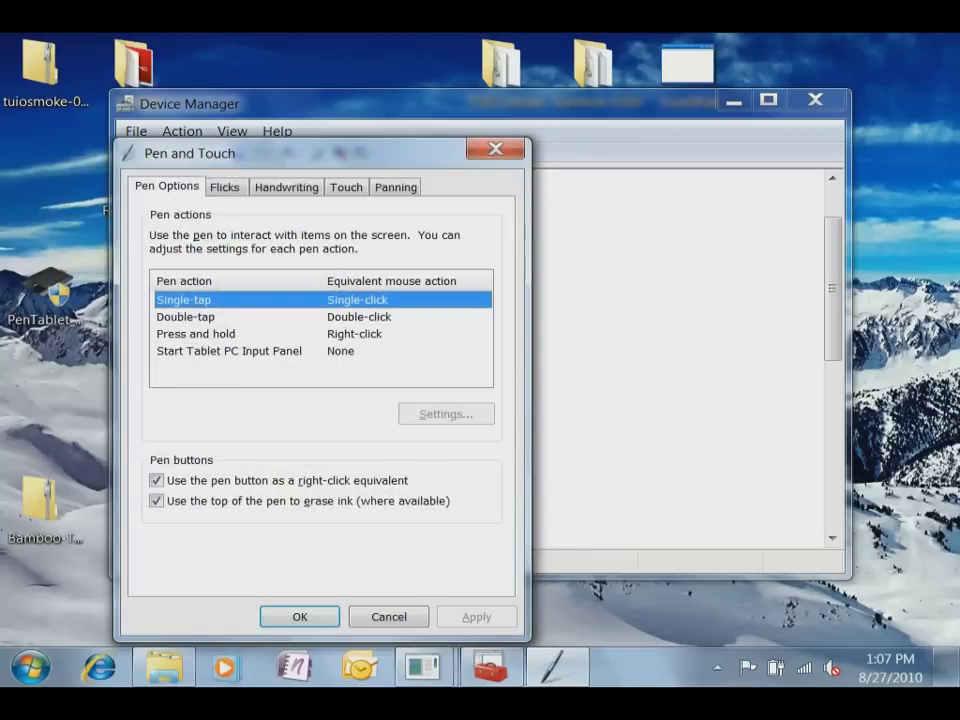
{"action": "left_click", "coordinate": [346, 187]}
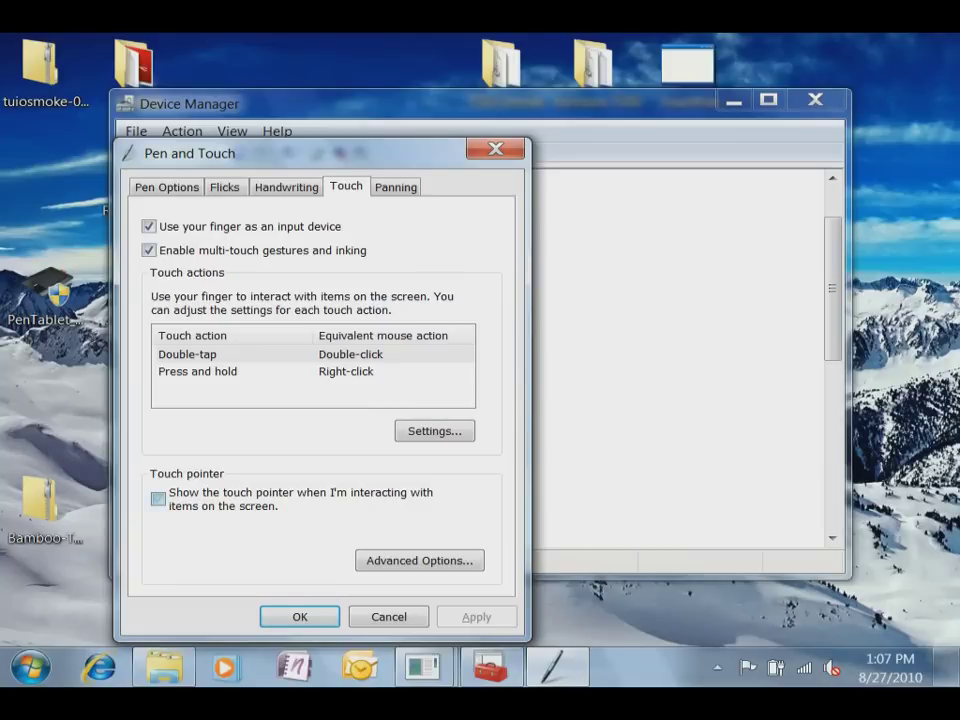
{"action": "left_click", "coordinate": [158, 499]}
{"action": "left_click", "coordinate": [300, 617]}
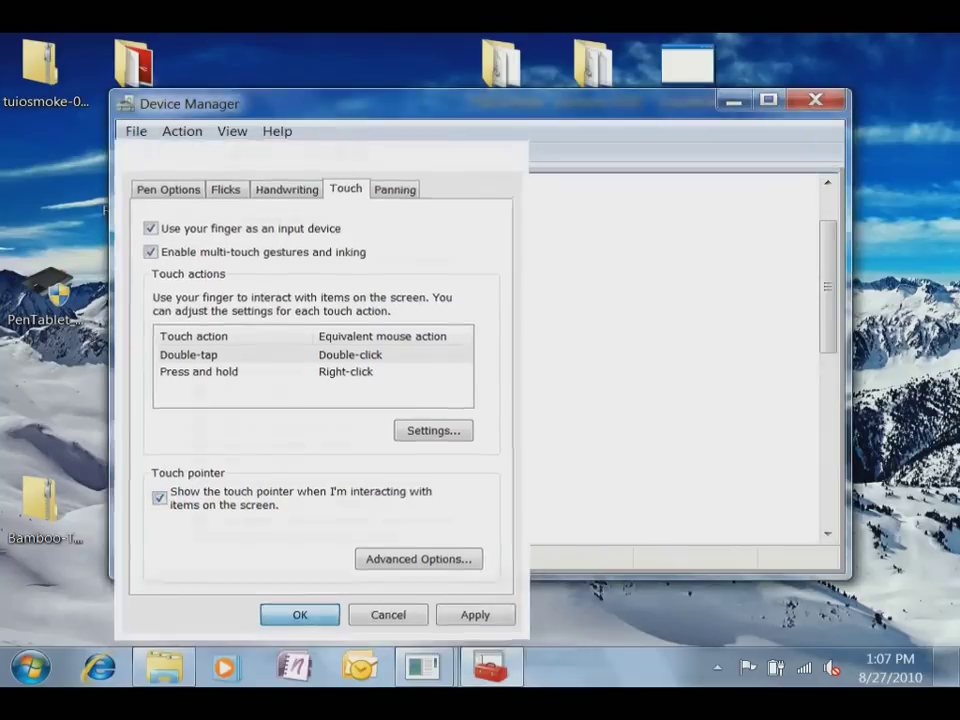
{"action": "left_click", "coordinate": [815, 100]}
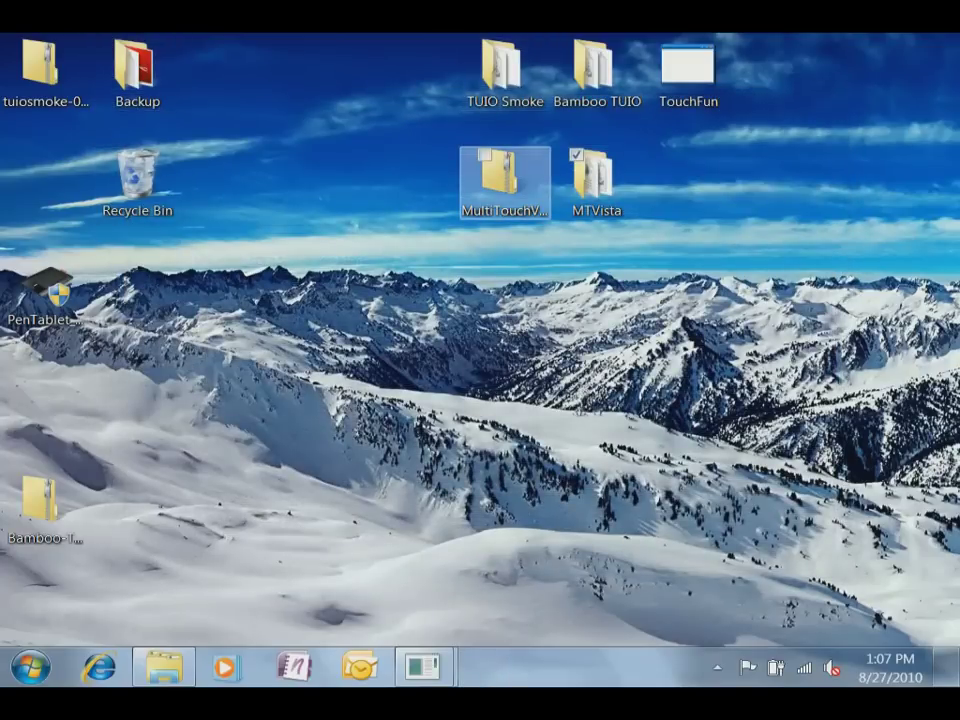
- Launch the Multitouch.Service.Console application from the MTVista folder and move its console window aside
{"action": "double_click", "coordinate": [594, 178]}
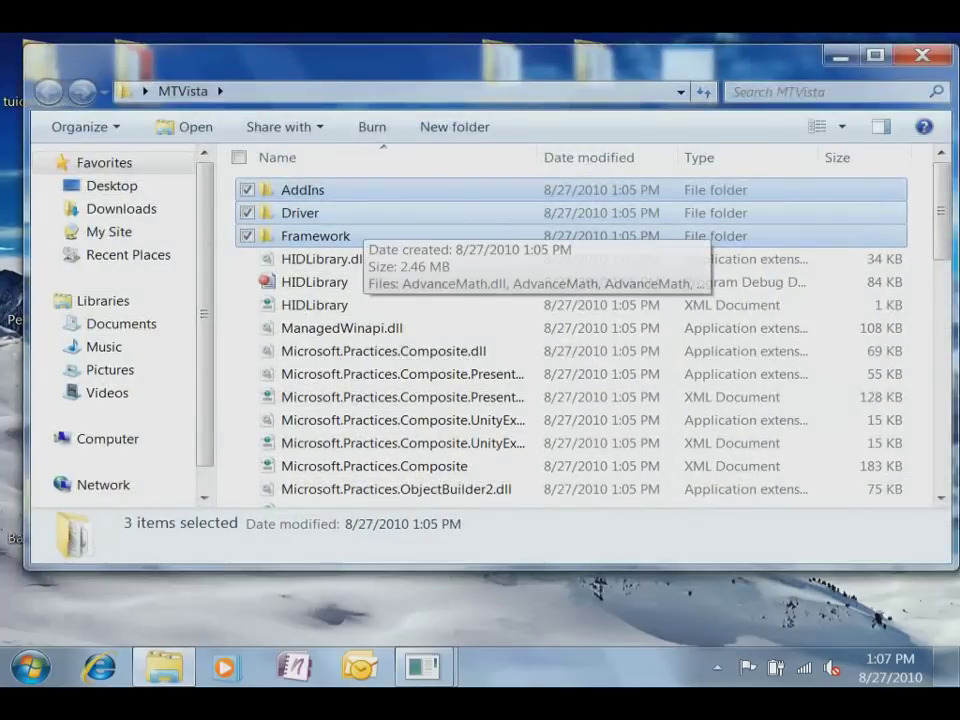
{"action": "scroll", "coordinate": [570, 330], "scroll_direction": "down", "scroll_amount": 4}
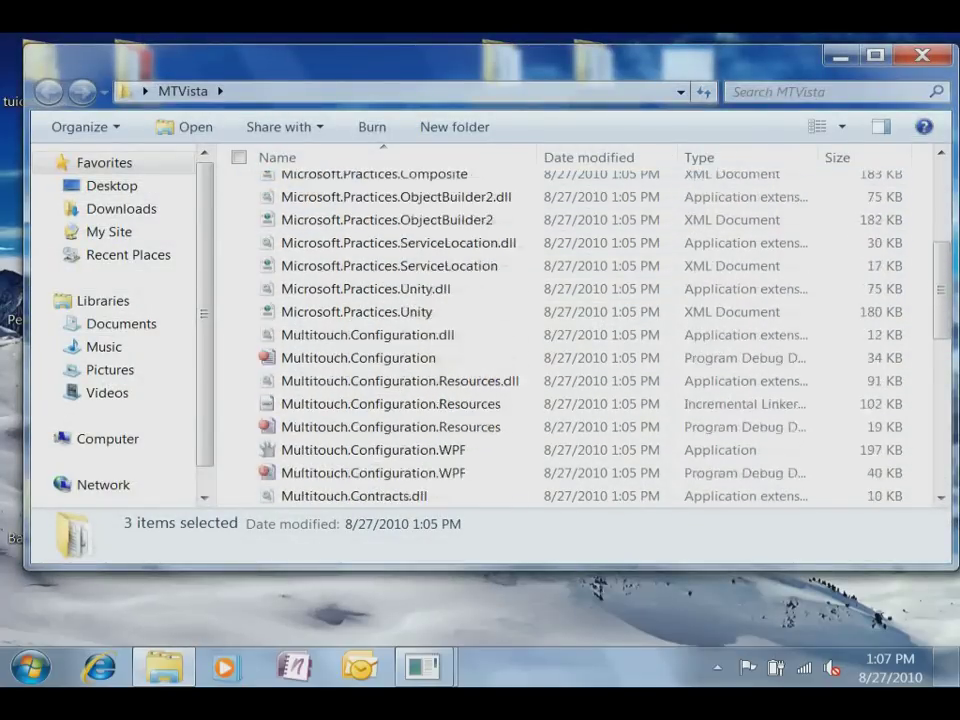
{"action": "scroll", "coordinate": [580, 335], "scroll_direction": "down", "scroll_amount": 7}
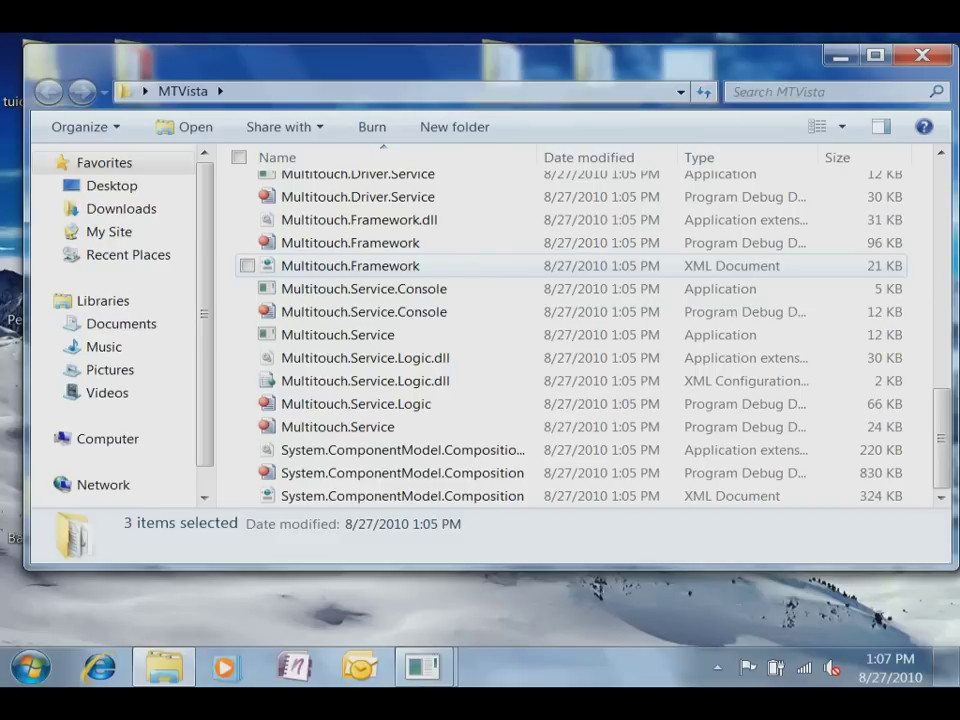
{"action": "left_click", "coordinate": [360, 288]}
{"action": "right_click", "coordinate": [376, 284]}
{"action": "left_click", "coordinate": [134, 315]}
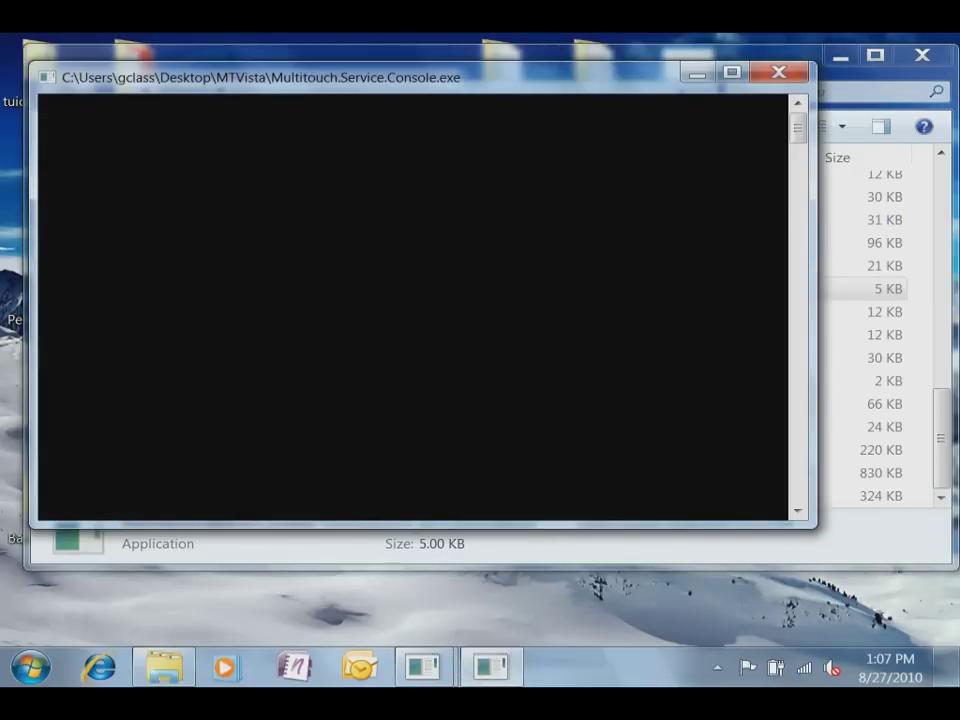
{"action": "left_click_drag", "start_coordinate": [420, 77], "coordinate": [387, 70]}
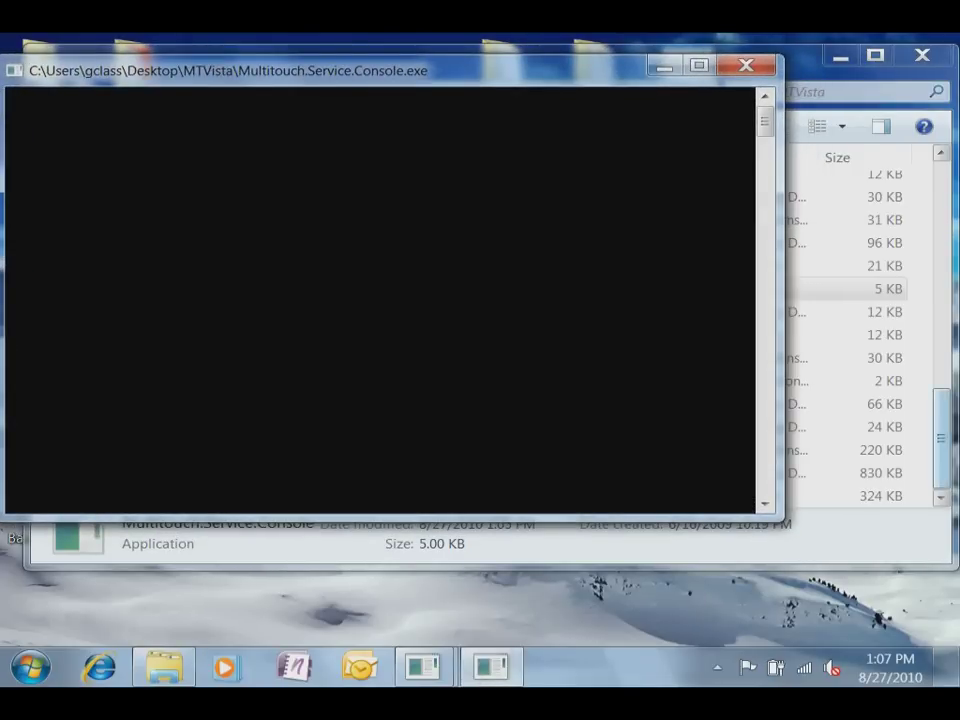
- Launch the Multitouch.Driver.Console and Multitouch.Configuration.WPF applications from the MTVista folder
{"action": "left_click_drag", "start_coordinate": [941, 441], "coordinate": [941, 433]}
{"action": "scroll", "coordinate": [700, 412], "scroll_direction": "up", "scroll_amount": 6}
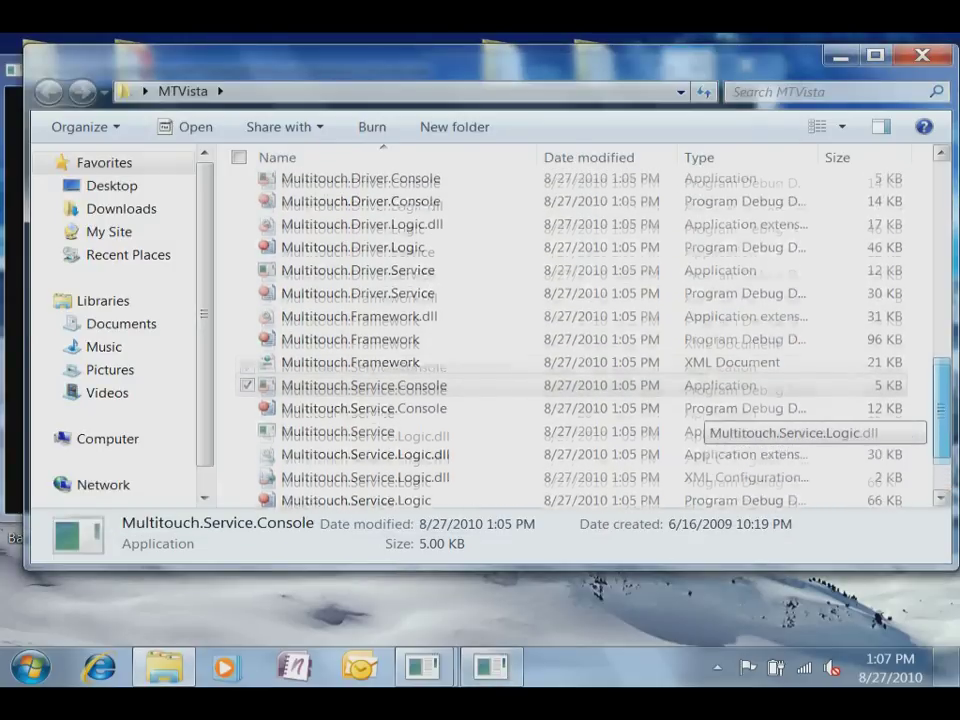
{"action": "scroll", "coordinate": [700, 412], "scroll_direction": "up", "scroll_amount": 4}
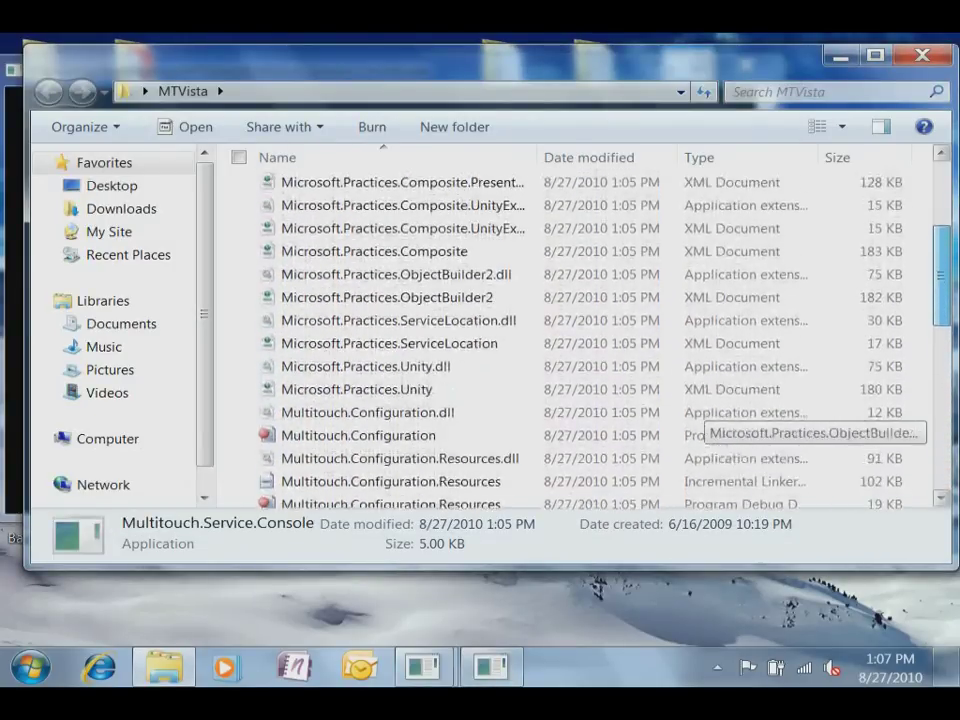
{"action": "scroll", "coordinate": [700, 412], "scroll_direction": "up", "scroll_amount": 1}
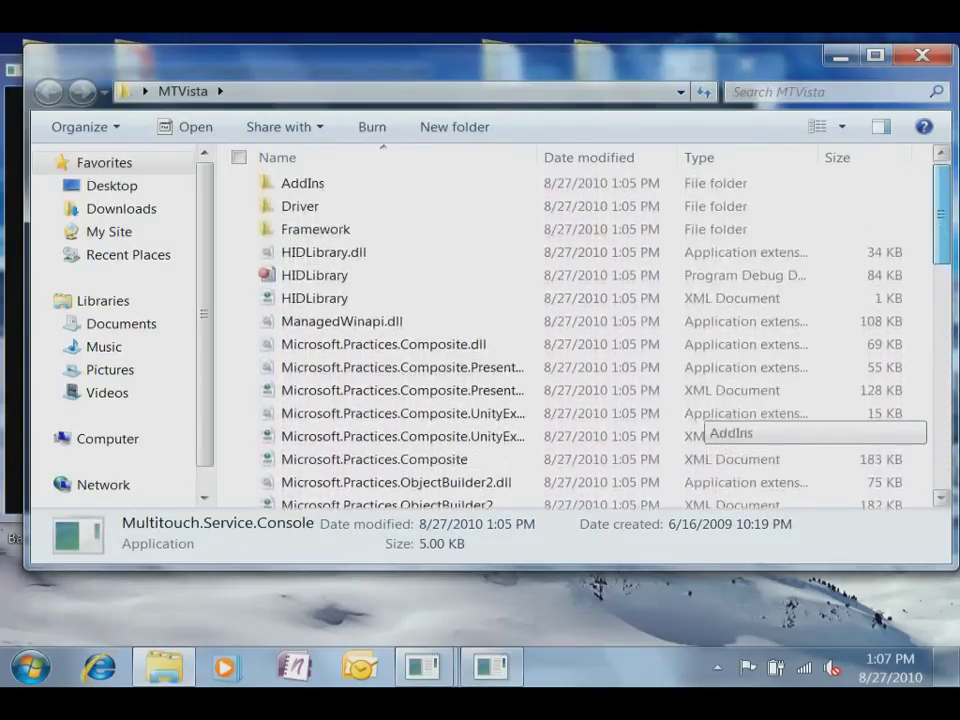
{"action": "scroll", "coordinate": [700, 412], "scroll_direction": "down", "scroll_amount": 3}
{"action": "scroll", "coordinate": [700, 412], "scroll_direction": "down", "scroll_amount": 5}
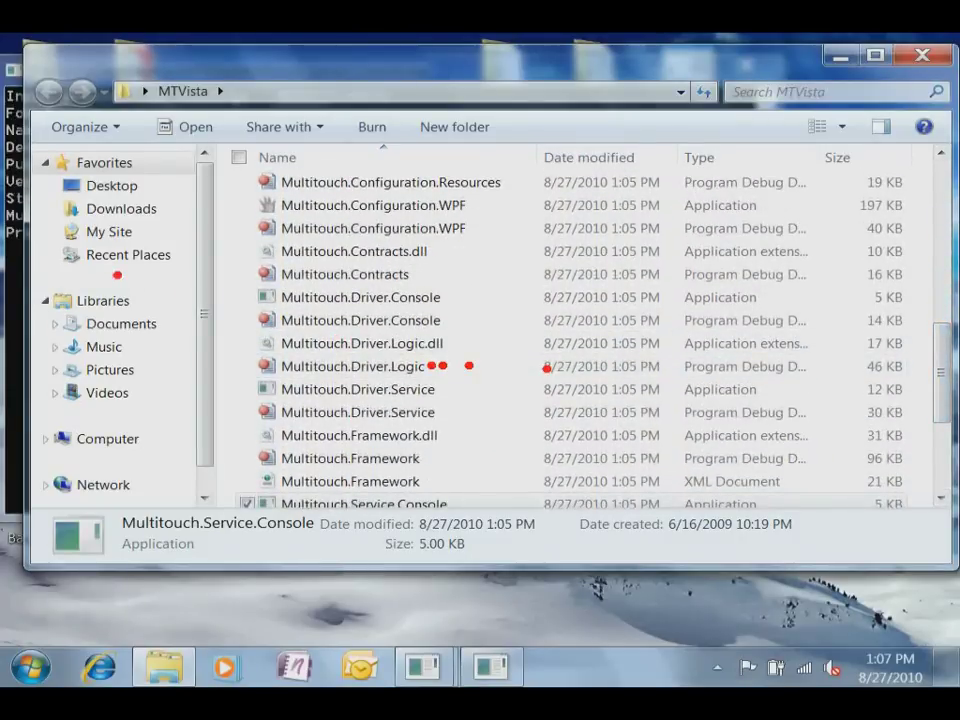
{"action": "left_click", "coordinate": [13, 266]}
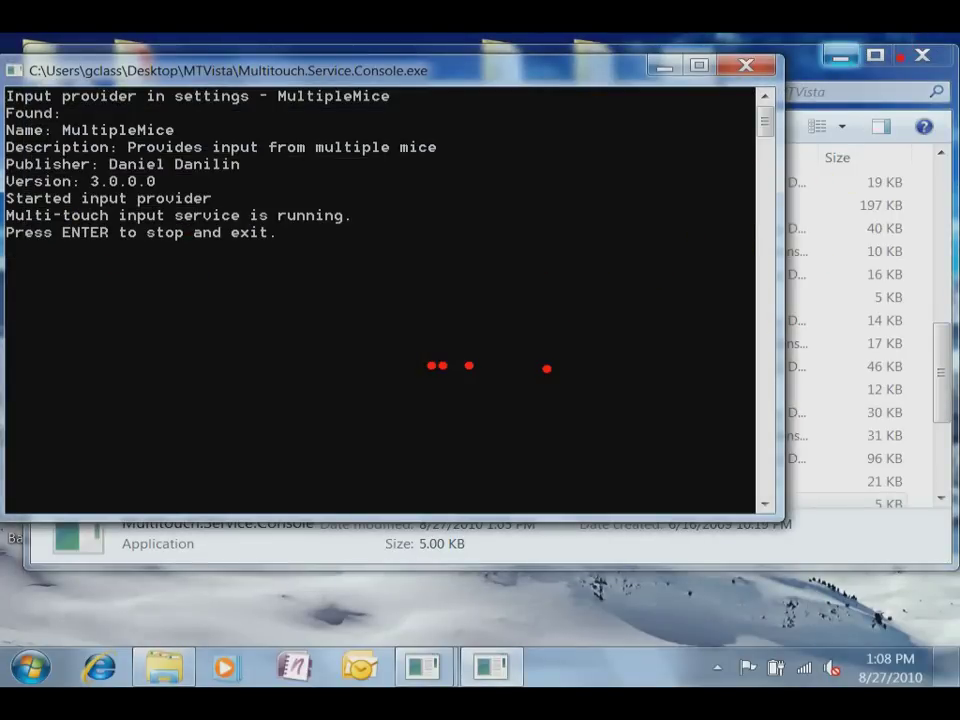
{"action": "left_click", "coordinate": [881, 71]}
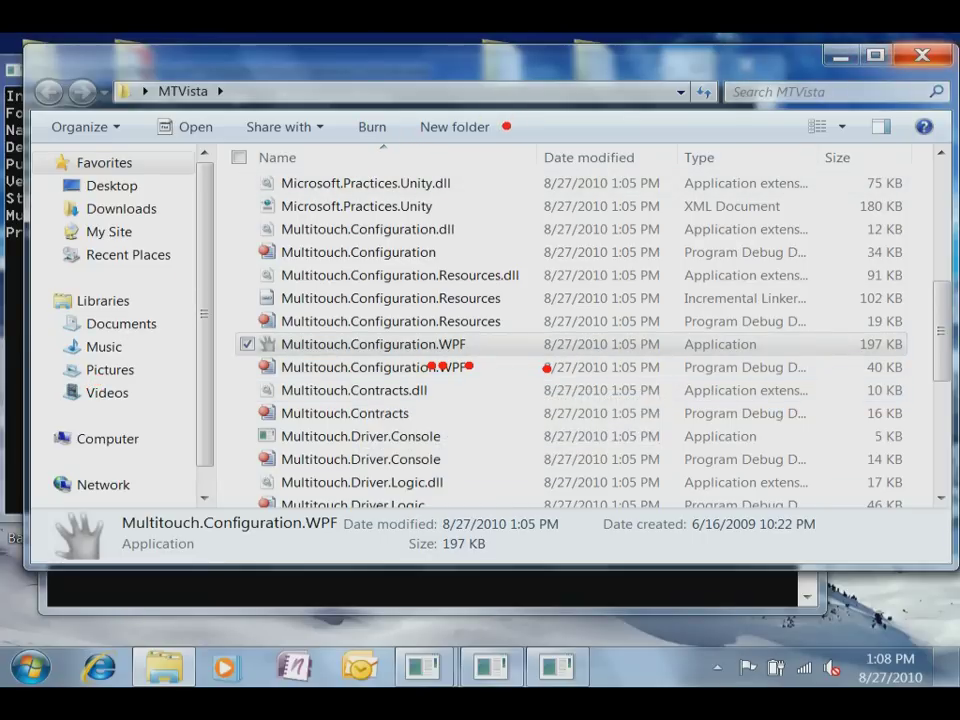
- Minimize the MTVista folder window and both Multitouch console windows so only the Multitouch configuration window remains
{"action": "left_click", "coordinate": [835, 55]}
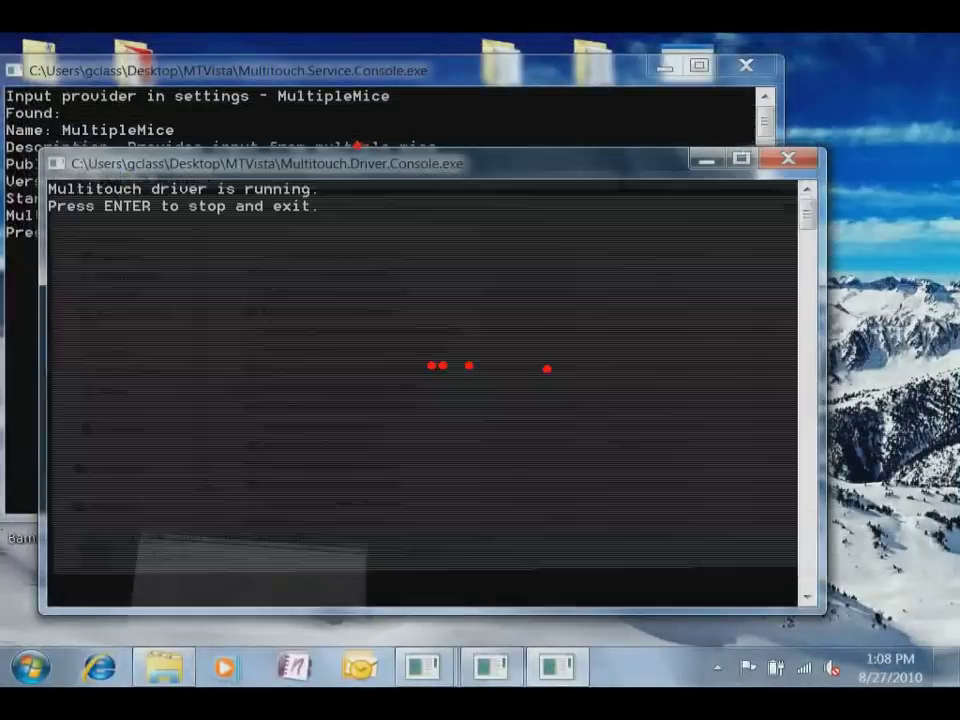
{"action": "key", "text": "Return"}
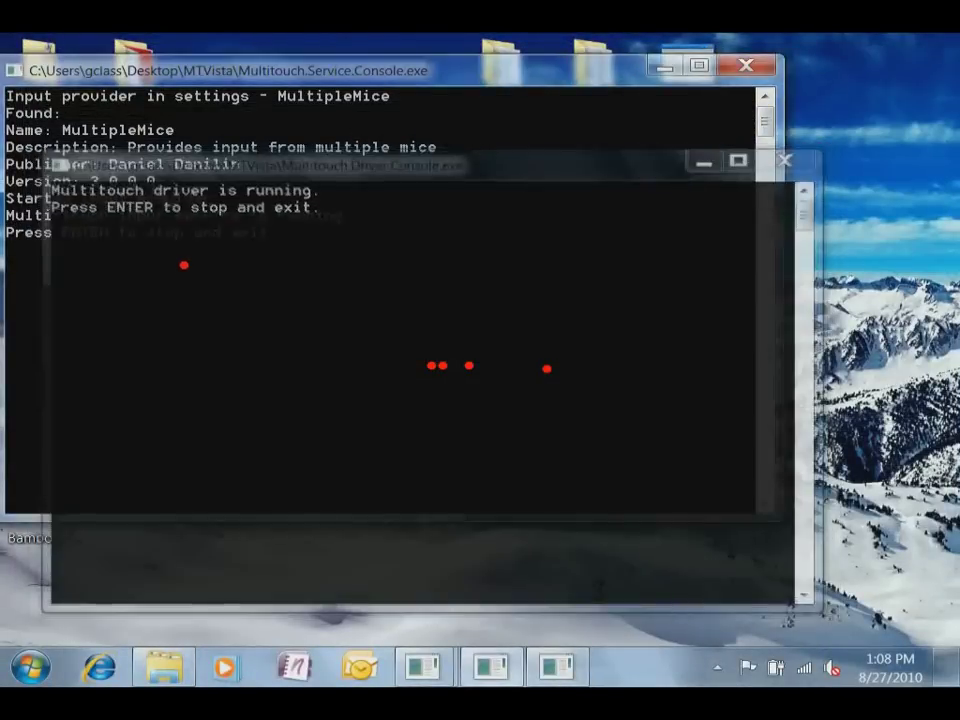
{"action": "key", "text": "Return"}
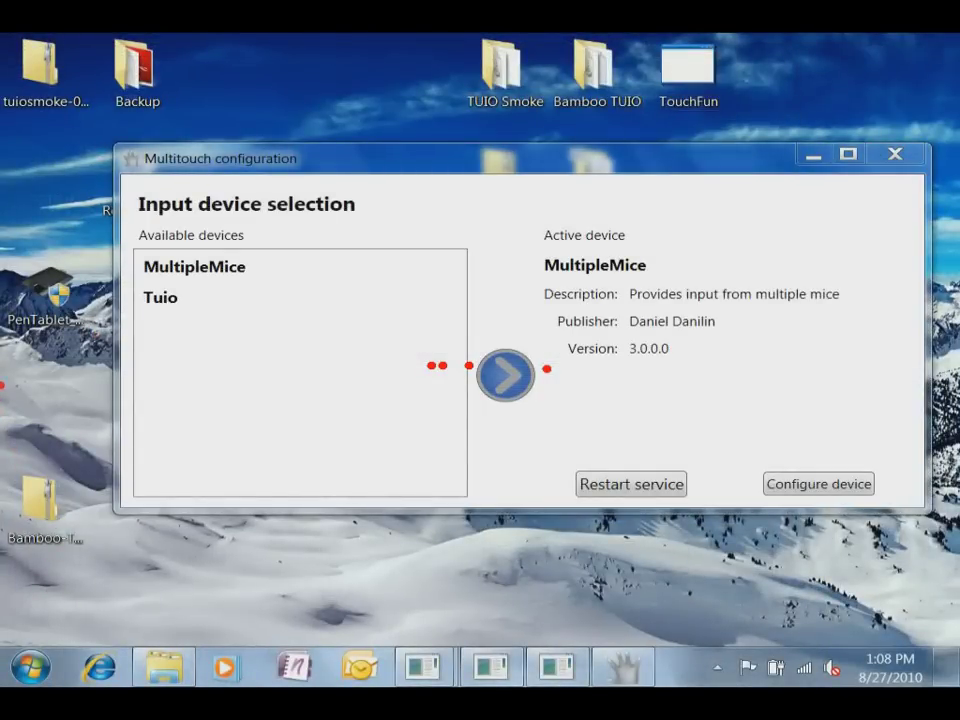
- Make Tuio the active input device in Multitouch configuration, restart the service and bring up the service console
{"action": "left_click", "coordinate": [195, 268]}
{"action": "left_click", "coordinate": [161, 381]}
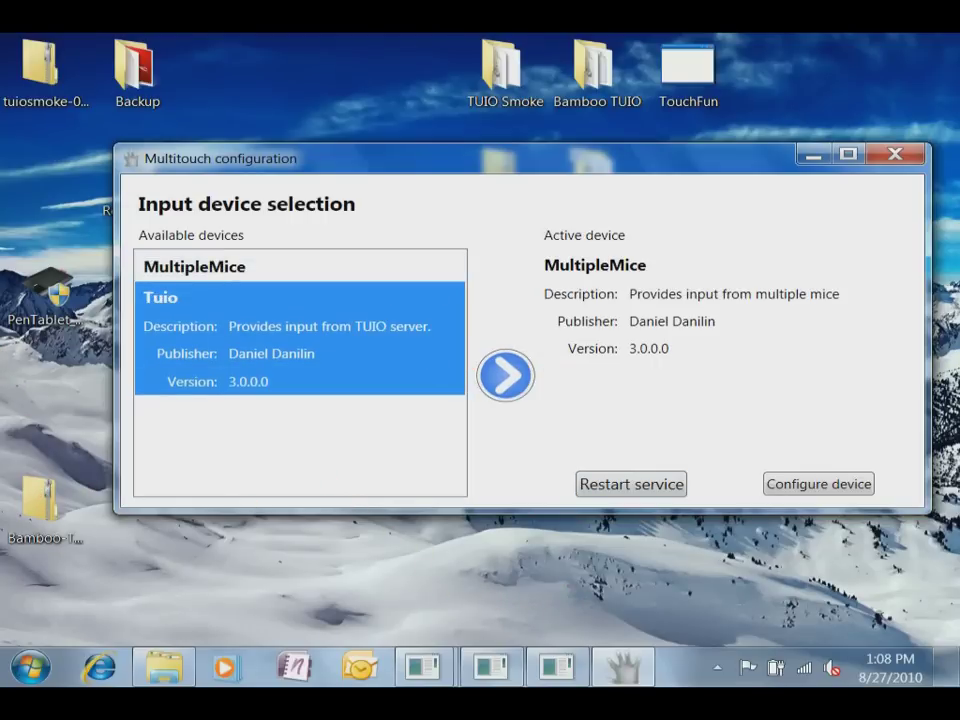
{"action": "left_click", "coordinate": [491, 667]}
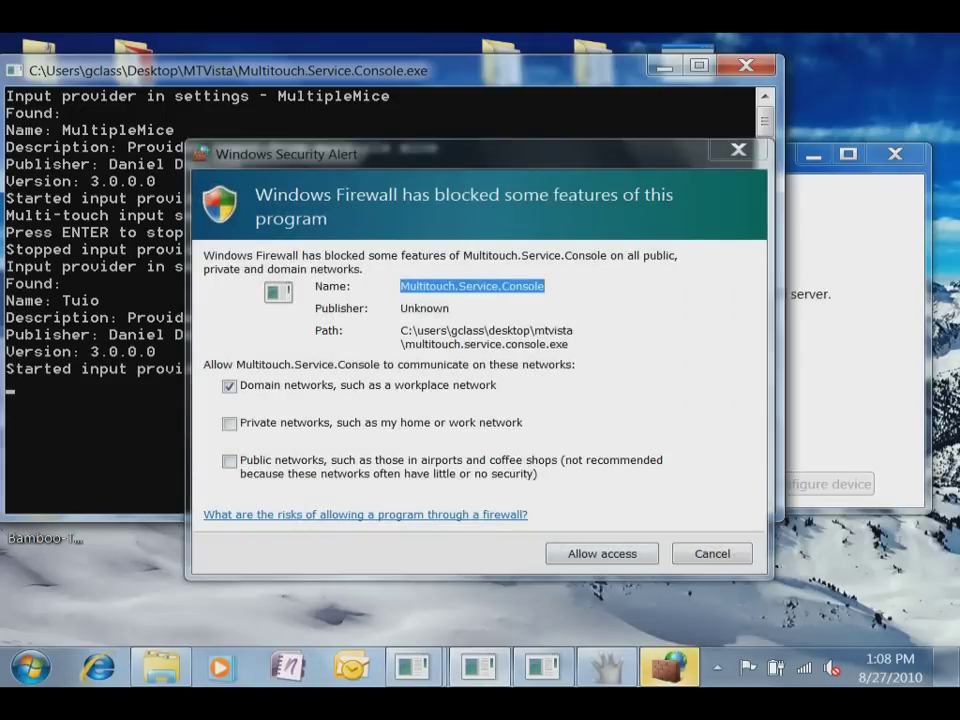
- Allow Multitouch.Service.Console through Windows Firewall on domain networks, and minimize the service console and Multitouch configuration windows
{"action": "left_click", "coordinate": [602, 554]}
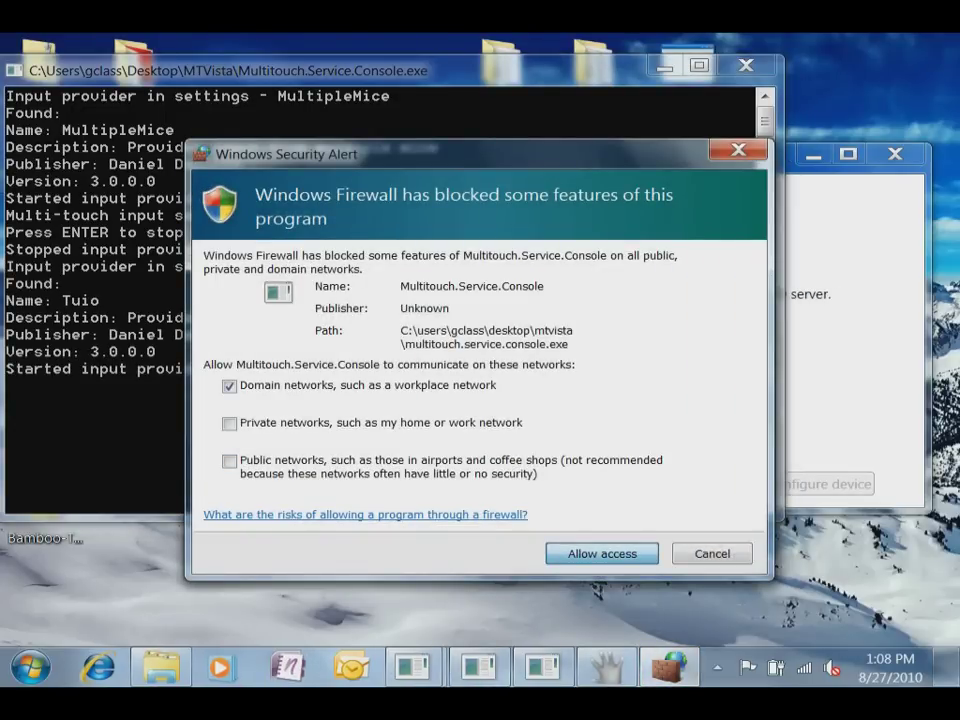
{"action": "key", "text": "Return"}
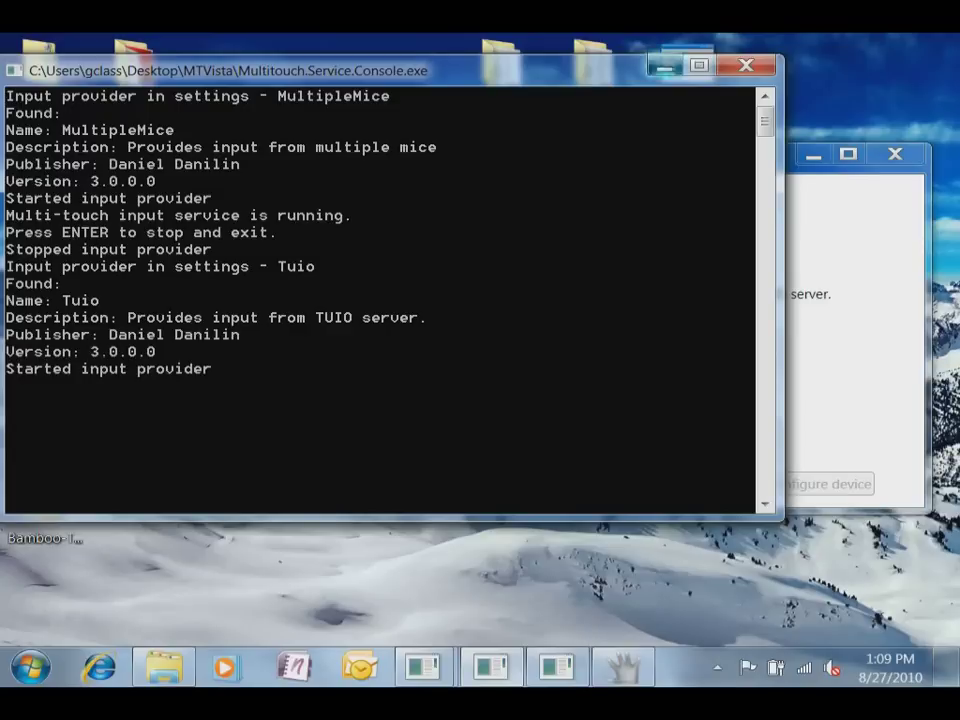
{"action": "left_click", "coordinate": [665, 67]}
{"action": "left_click", "coordinate": [813, 155]}
- Run TouchFun from the desktop, accepting the unverified publisher, and maximize its window
{"action": "double_click", "coordinate": [688, 72]}
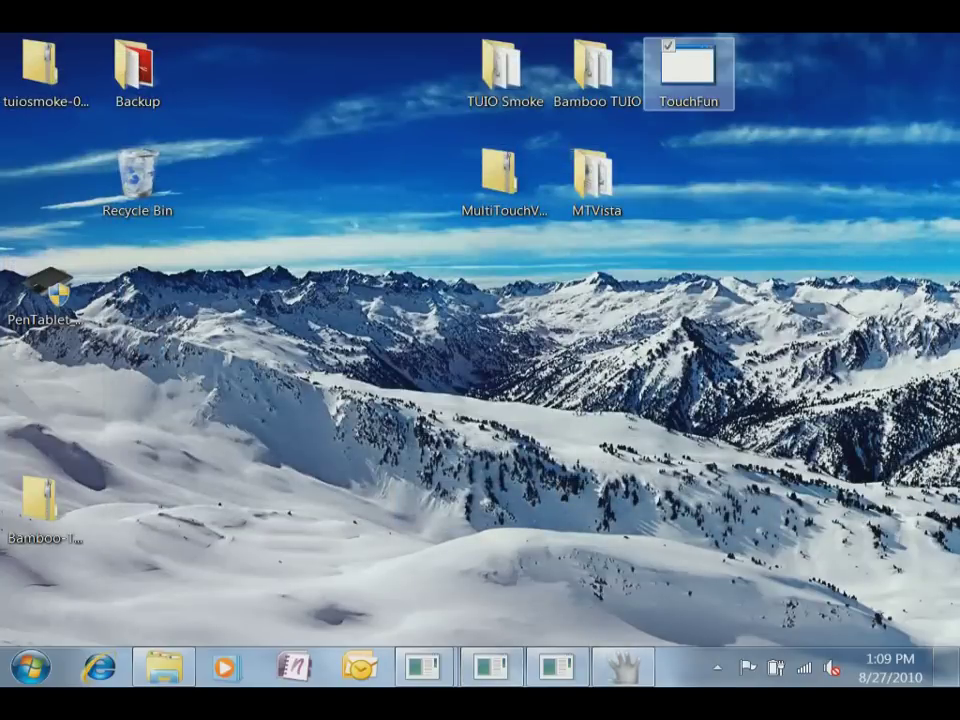
{"action": "left_click", "coordinate": [550, 371]}
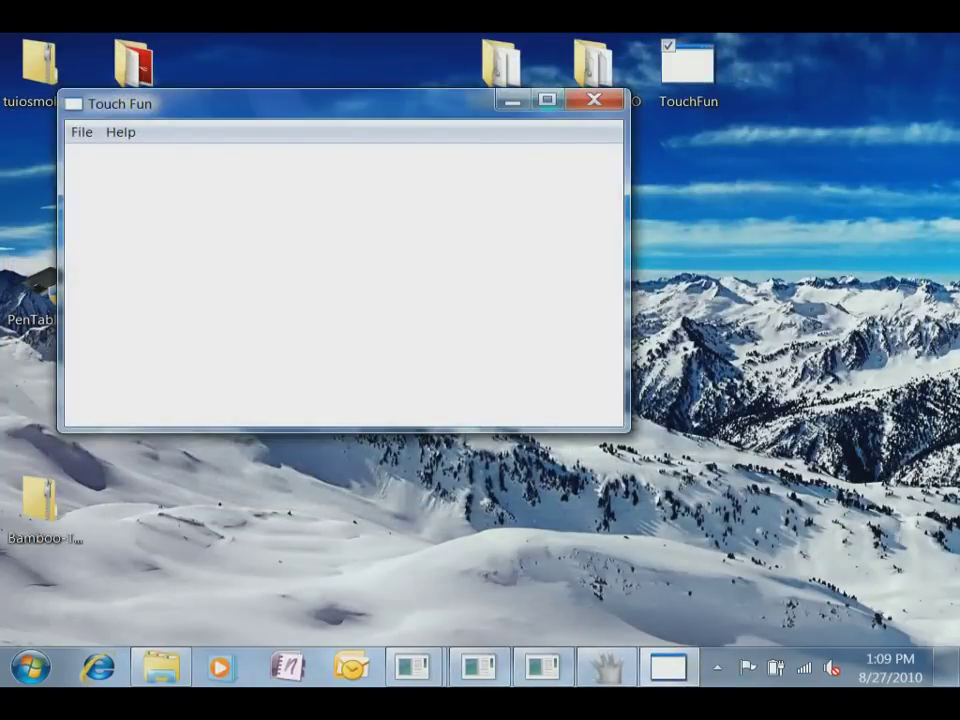
{"action": "left_click", "coordinate": [547, 100]}
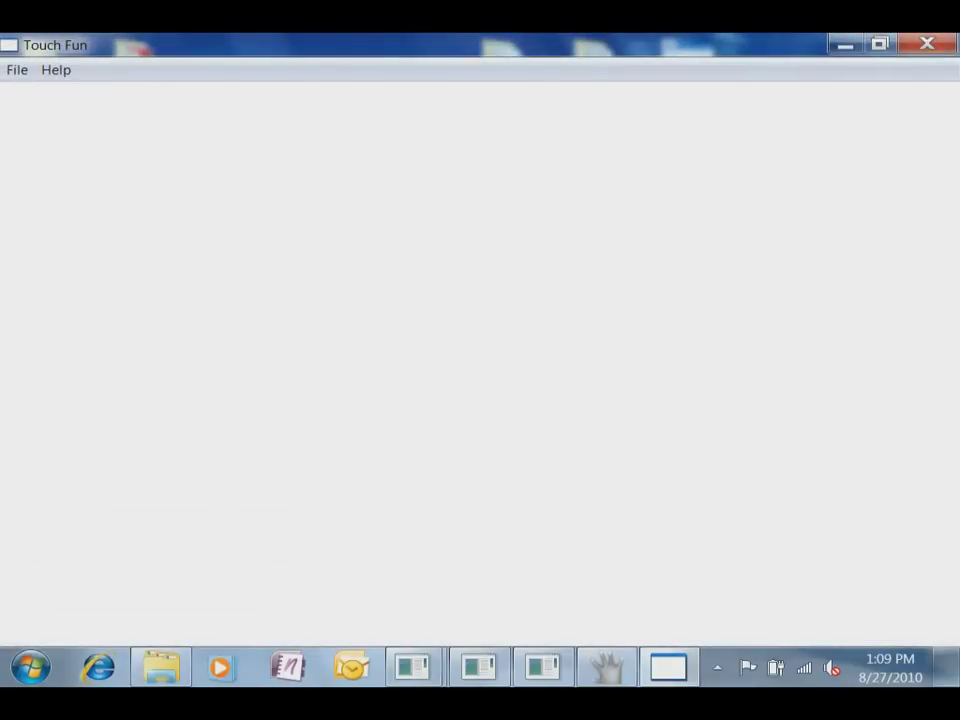
- Bring the Bamboo - TUIO window in front of Touch Fun and open the Multitouch.Driver.Console window
{"action": "left_click", "coordinate": [413, 667]}
{"action": "left_click", "coordinate": [543, 545]}
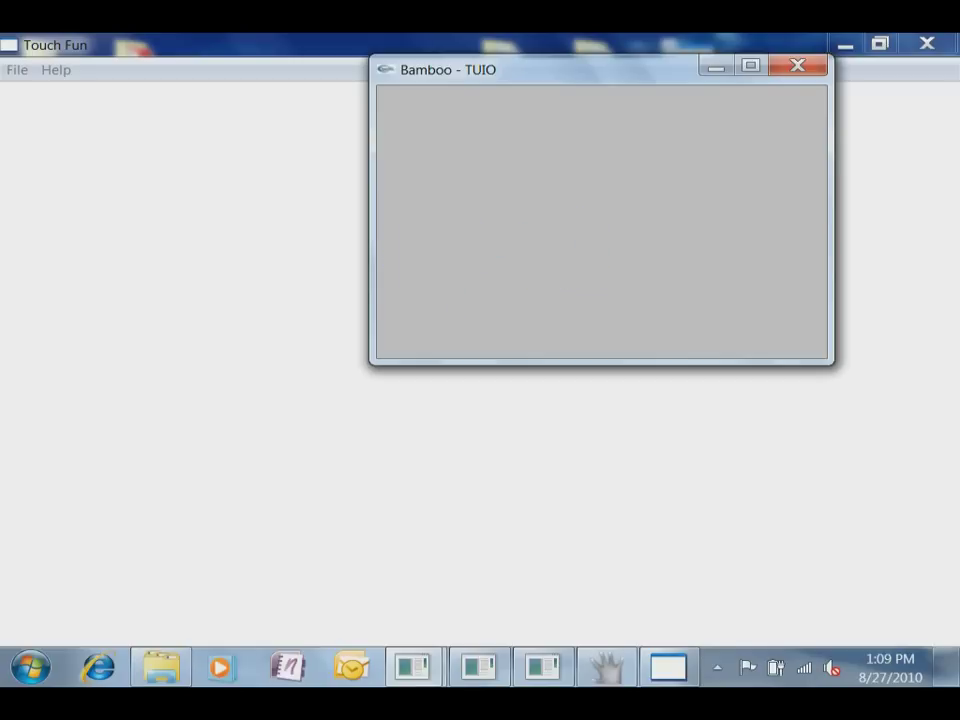
{"action": "left_click", "coordinate": [543, 667]}
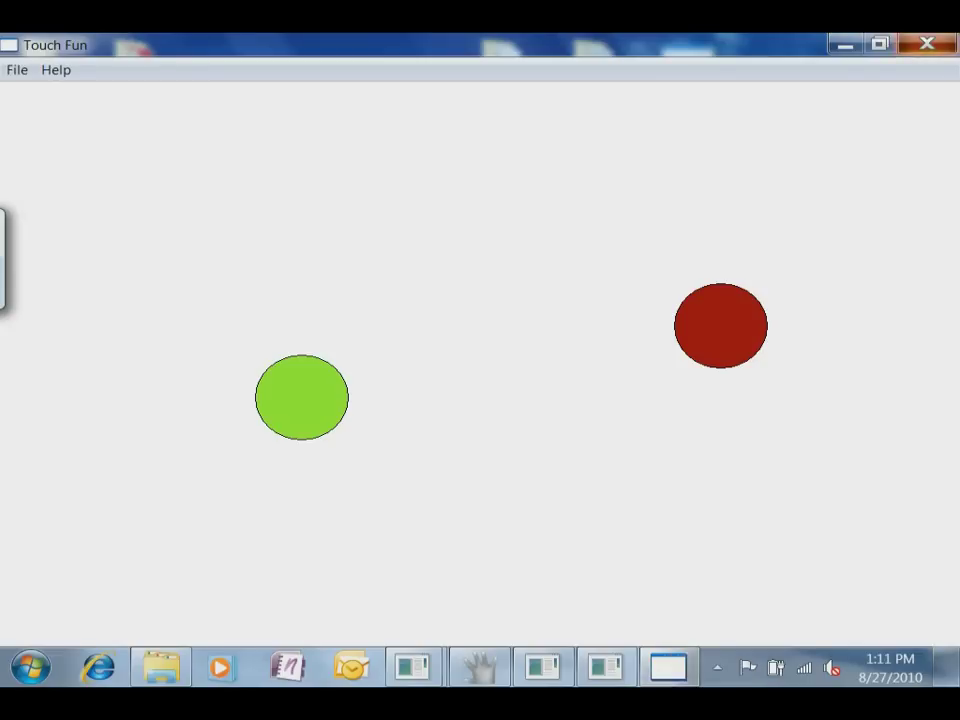
- Close Touch Fun and start TouchFun again from the desktop
{"action": "key", "text": "alt+F4"}
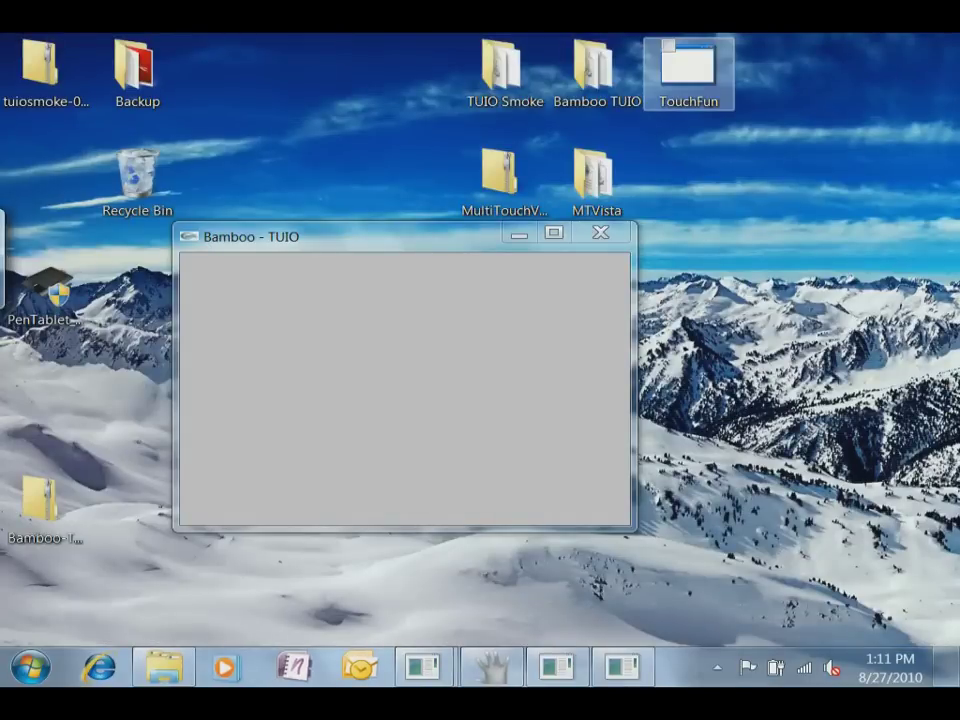
{"action": "double_click", "coordinate": [688, 72]}
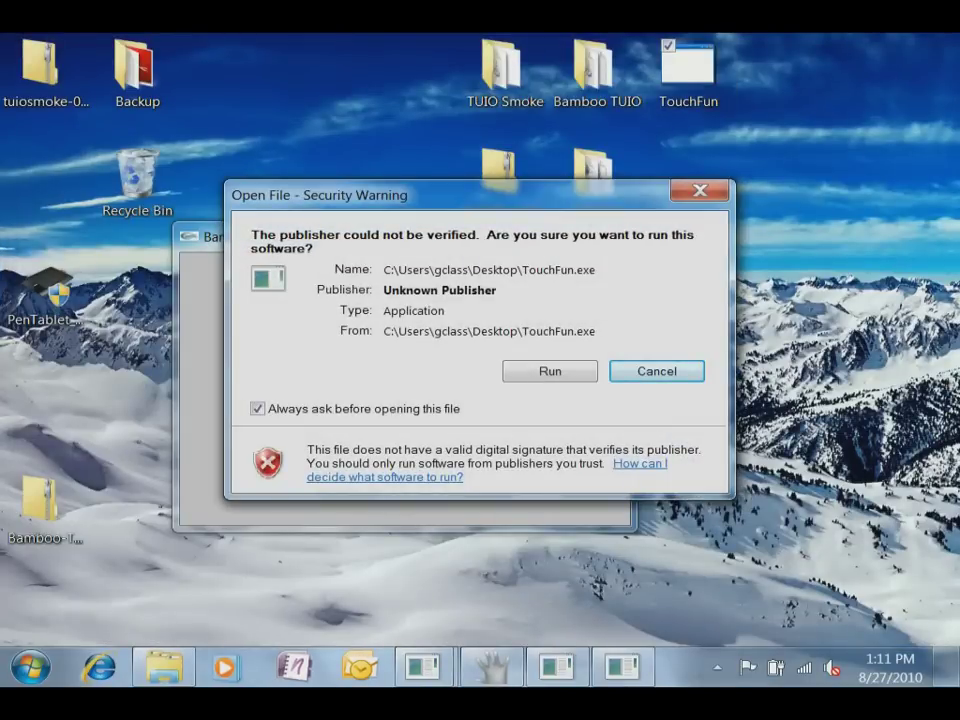